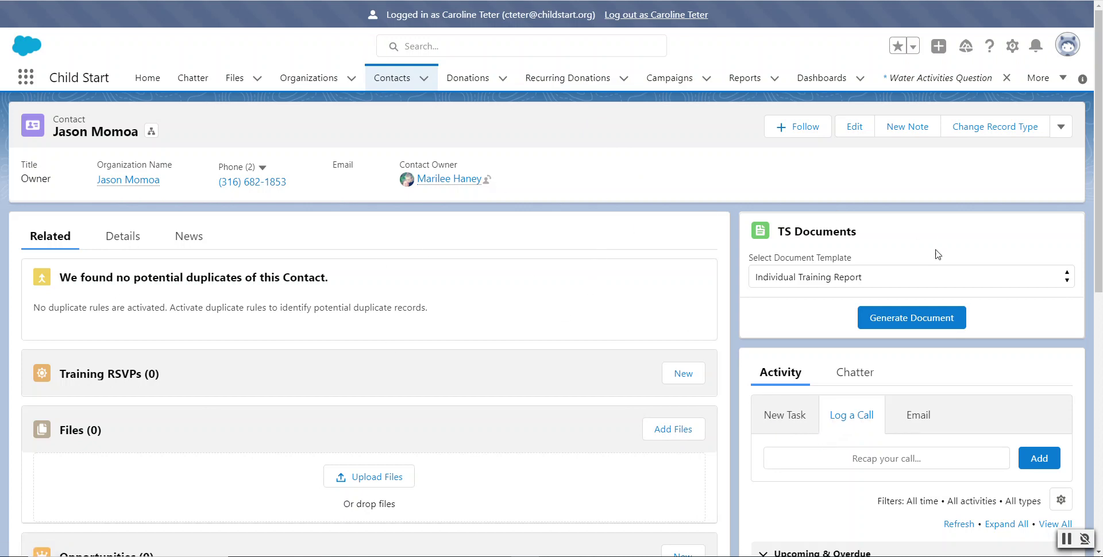
Step: Open the full Log a Call form in the contact's activity section
{"action": "scroll", "coordinate": [790, 376], "scroll_direction": "down", "scroll_amount": 4}
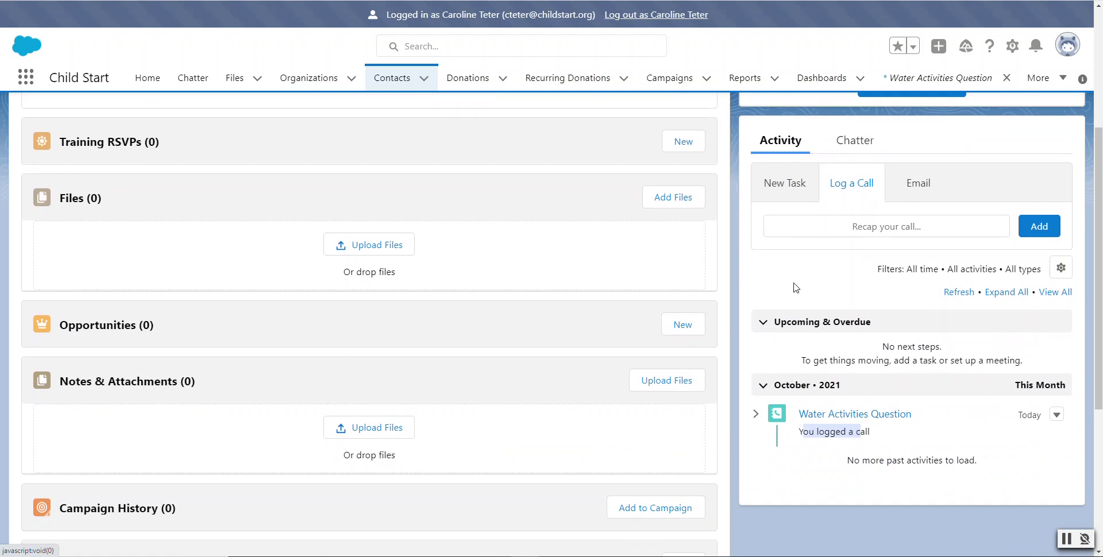
{"action": "left_click", "coordinate": [784, 190]}
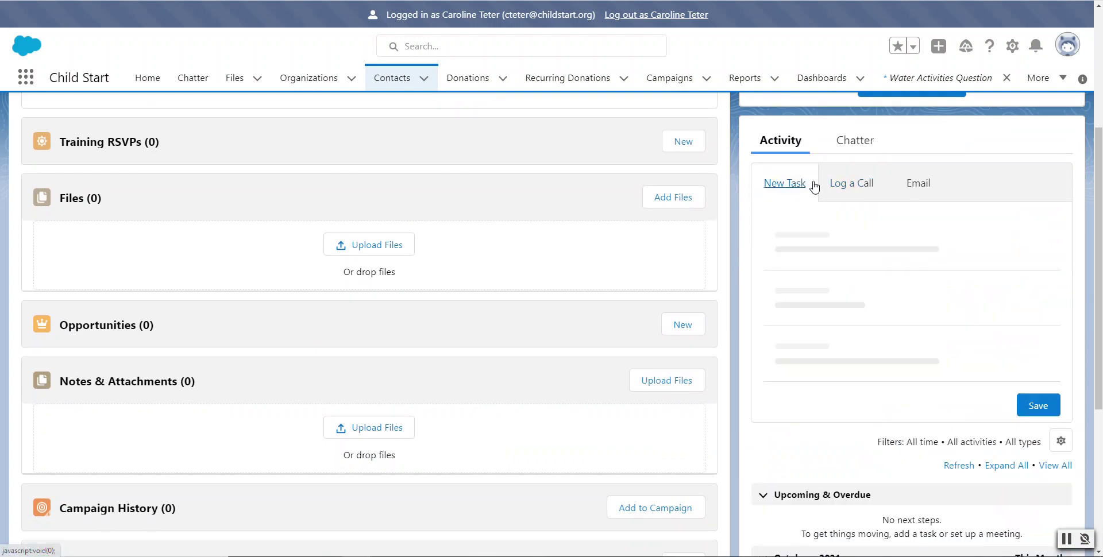
{"action": "left_click", "coordinate": [856, 184]}
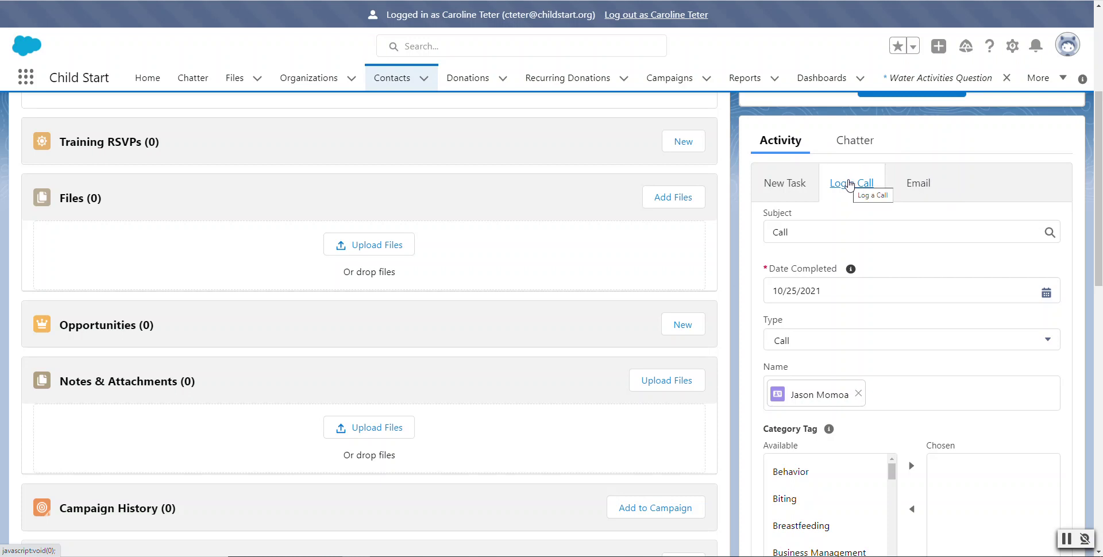
{"action": "scroll", "coordinate": [495, 288], "scroll_direction": "up", "scroll_amount": 4}
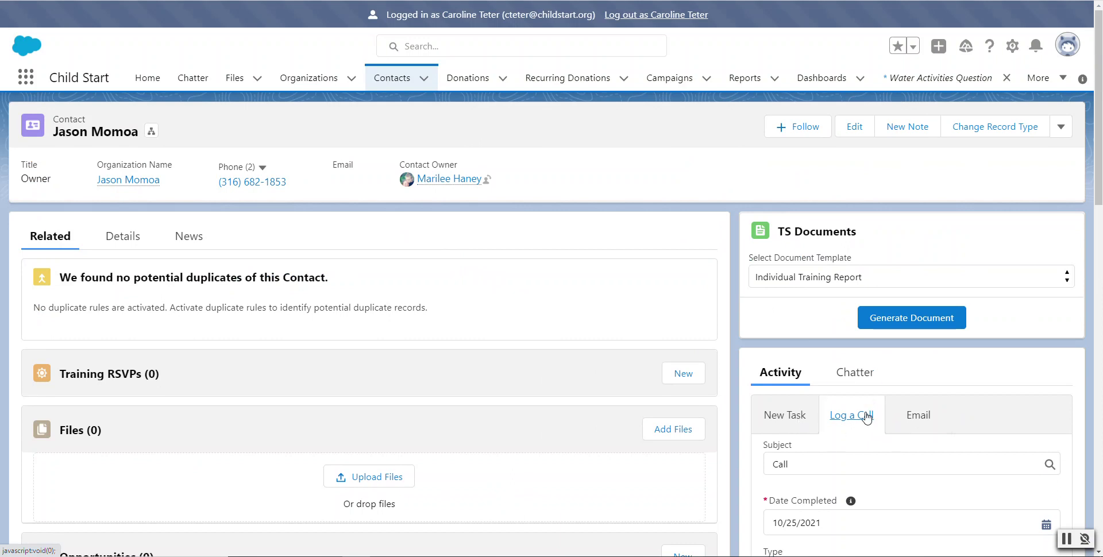
{"action": "scroll", "coordinate": [867, 417], "scroll_direction": "down", "scroll_amount": 2}
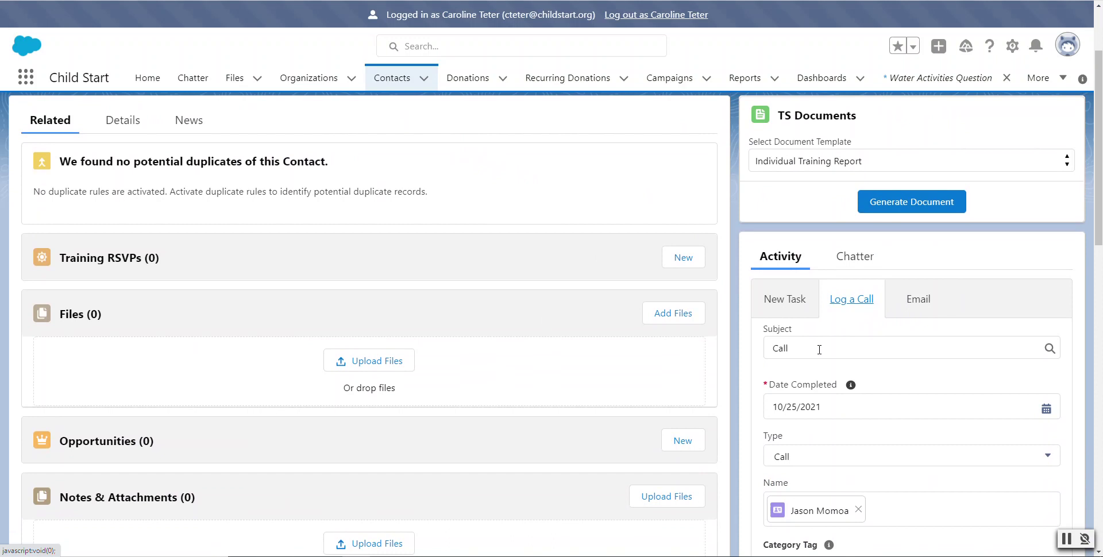
Step: Replace the call's default subject with "Under the sea curriculum activities ideas", correcting the spelling of "curriculum"
{"action": "left_click_drag", "start_coordinate": [814, 348], "coordinate": [764, 355]}
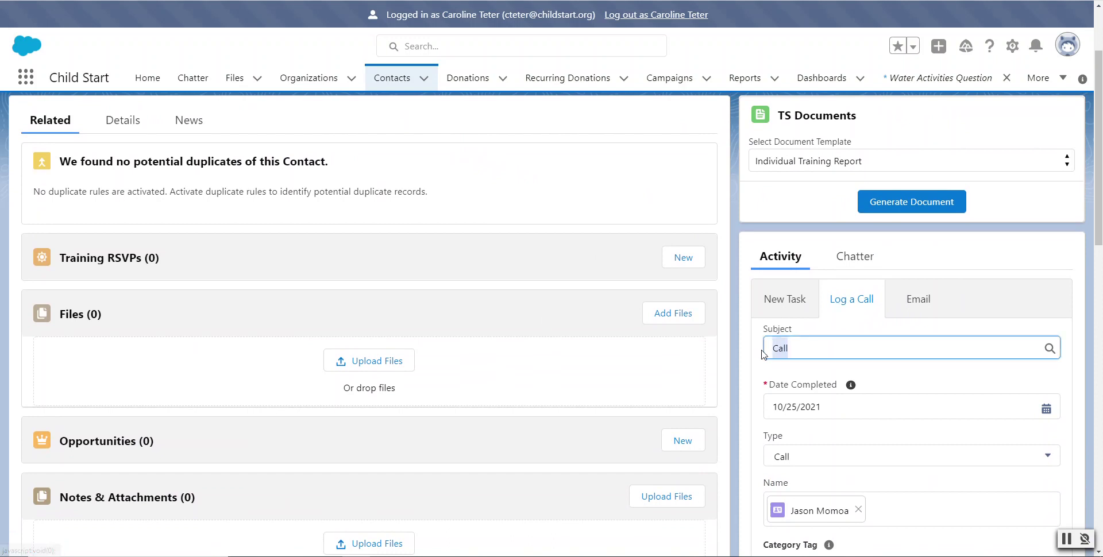
{"action": "key", "text": "BackSpace"}
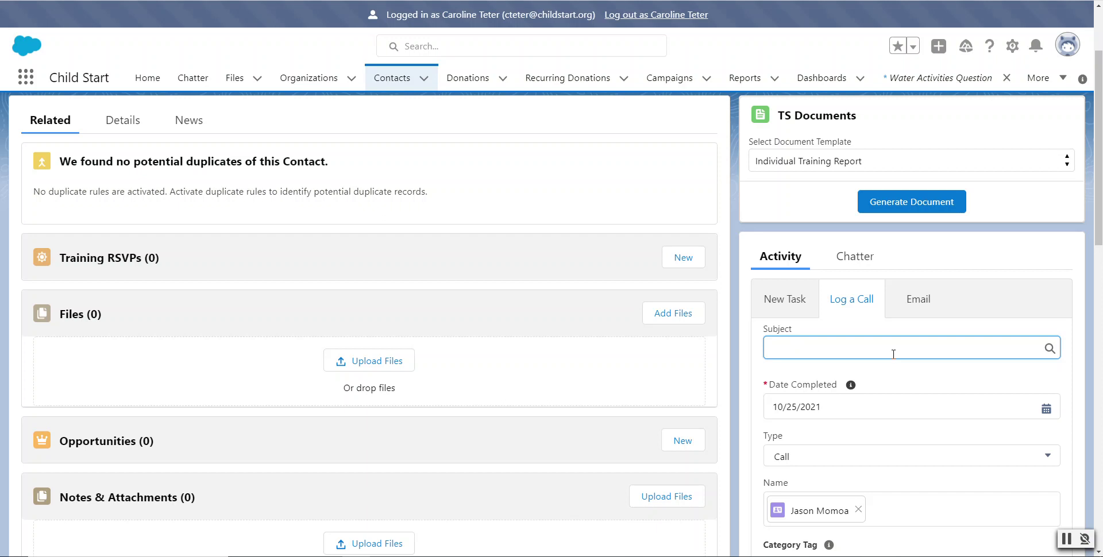
{"action": "type", "text": "Under the sea curricul"}
{"action": "key", "text": "BackSpace"}
{"action": "key", "text": "BackSpace"}
{"action": "key", "text": "BackSpace"}
{"action": "key", "text": "BackSpace"}
{"action": "type", "text": "iculum activitr"}
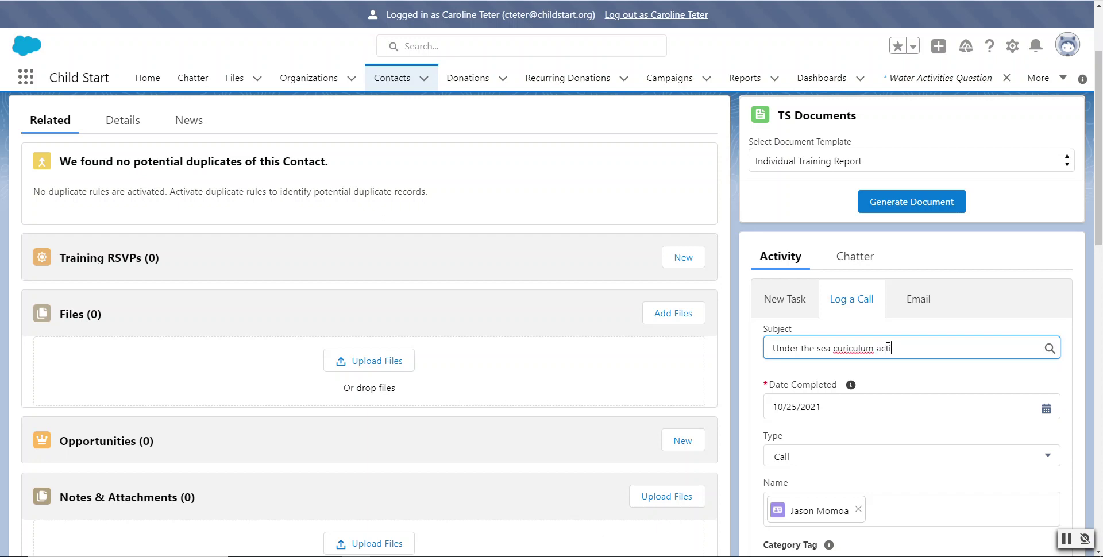
{"action": "key", "text": "BackSpace"}
{"action": "type", "text": "ies idea"}
{"action": "type", "text": "s"}
{"action": "right_click", "coordinate": [865, 347]}
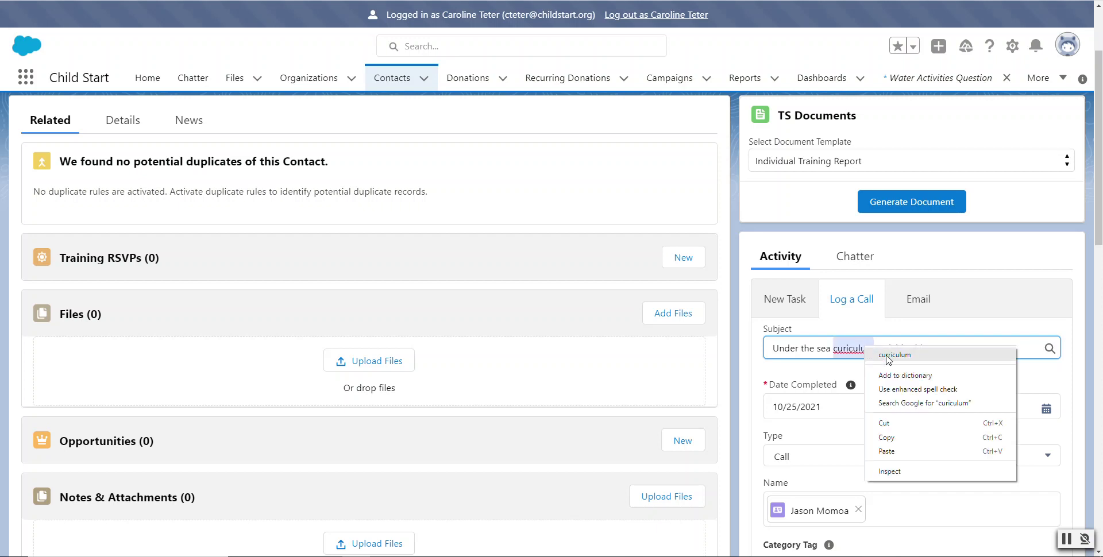
{"action": "left_click", "coordinate": [889, 357]}
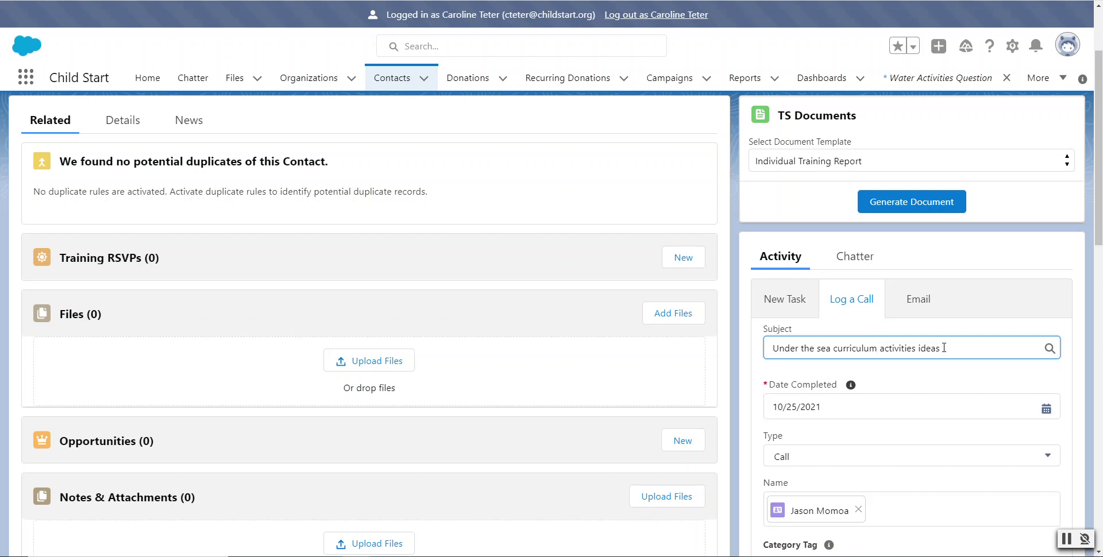
Step: Set the call's completion date to 10/24/2021
{"action": "left_click", "coordinate": [1047, 410]}
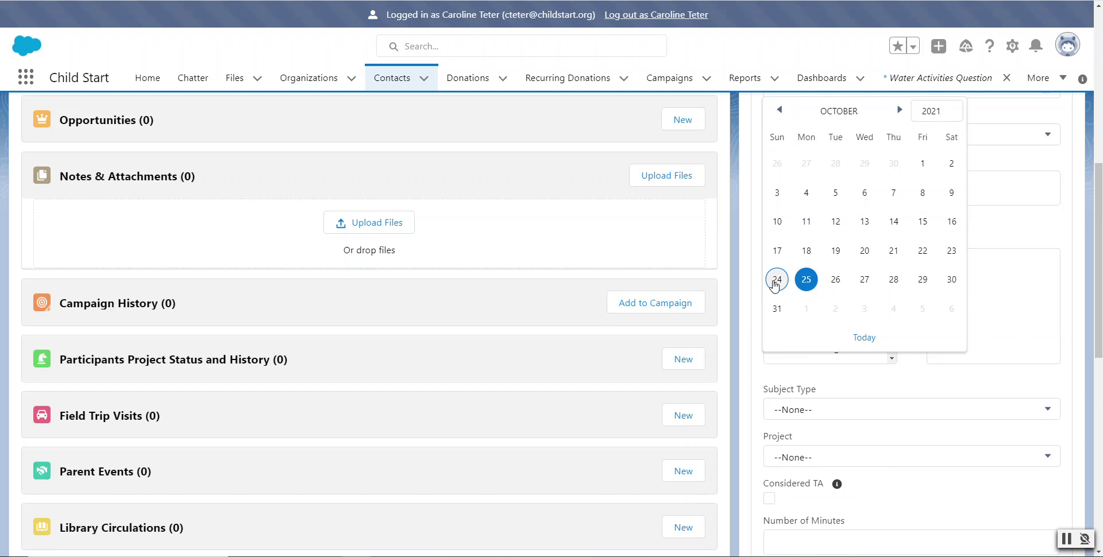
{"action": "left_click", "coordinate": [775, 282]}
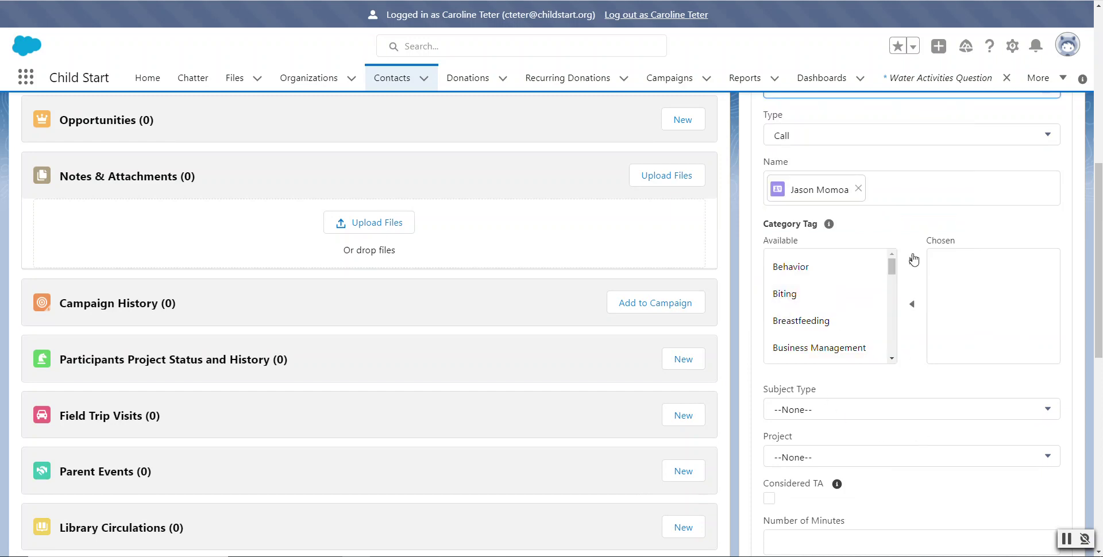
{"action": "scroll", "coordinate": [919, 227], "scroll_direction": "up", "scroll_amount": 4}
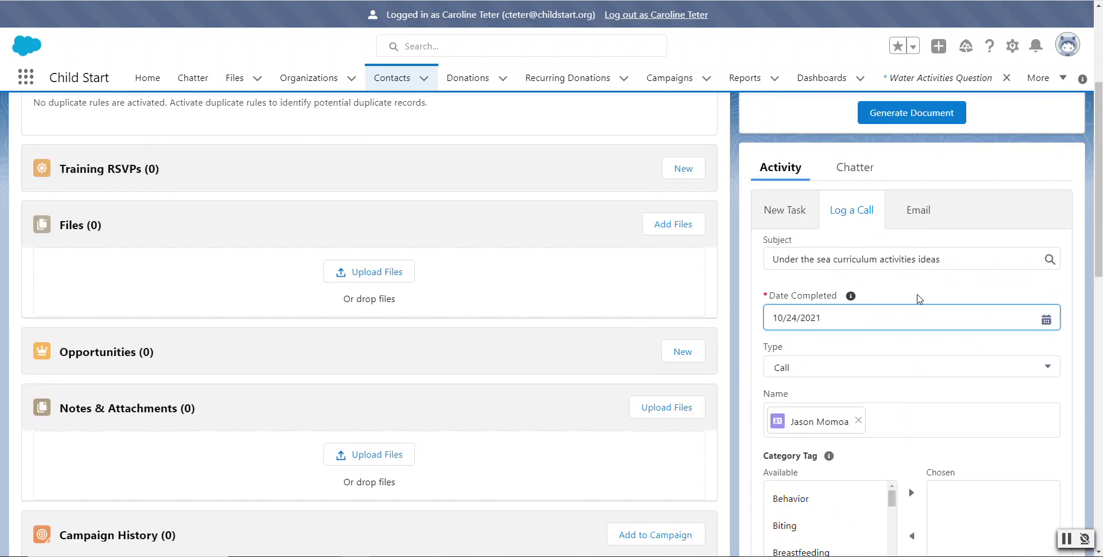
Step: Review the available activity types for the logged call, keeping Call selected
{"action": "left_click", "coordinate": [818, 366]}
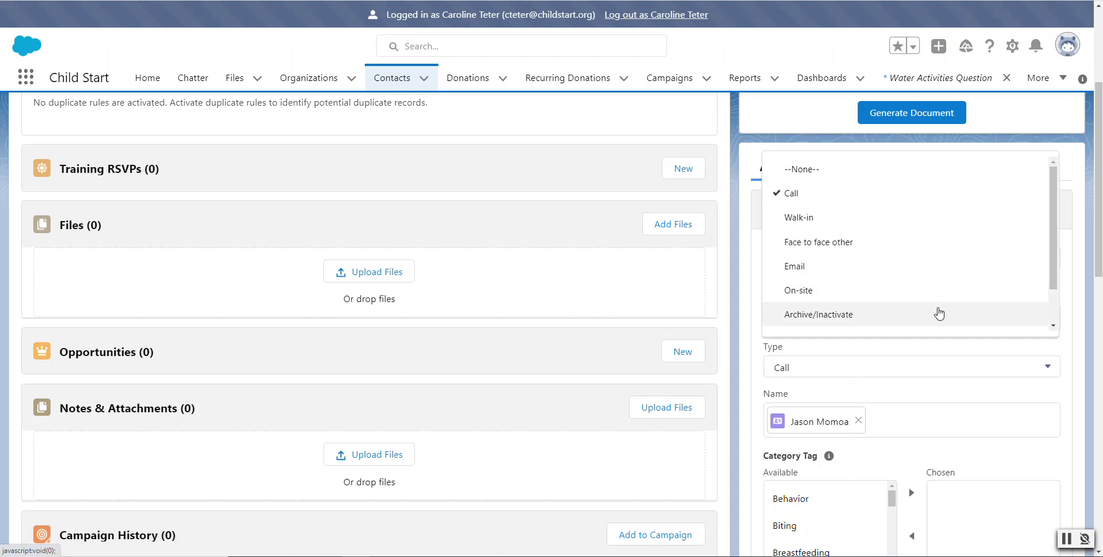
{"action": "left_click", "coordinate": [1070, 330]}
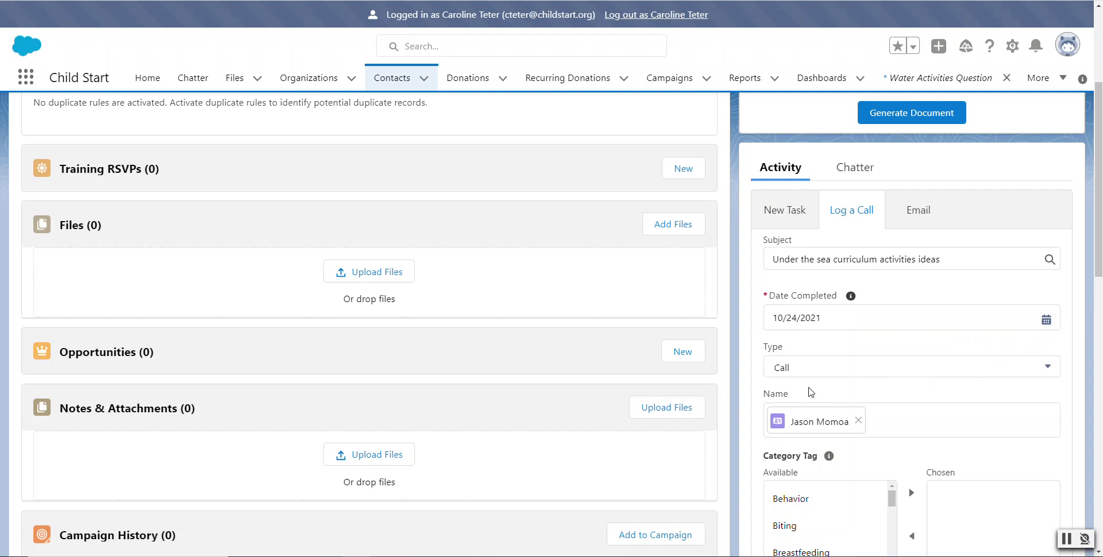
{"action": "left_click", "coordinate": [830, 374]}
{"action": "left_click", "coordinate": [830, 374]}
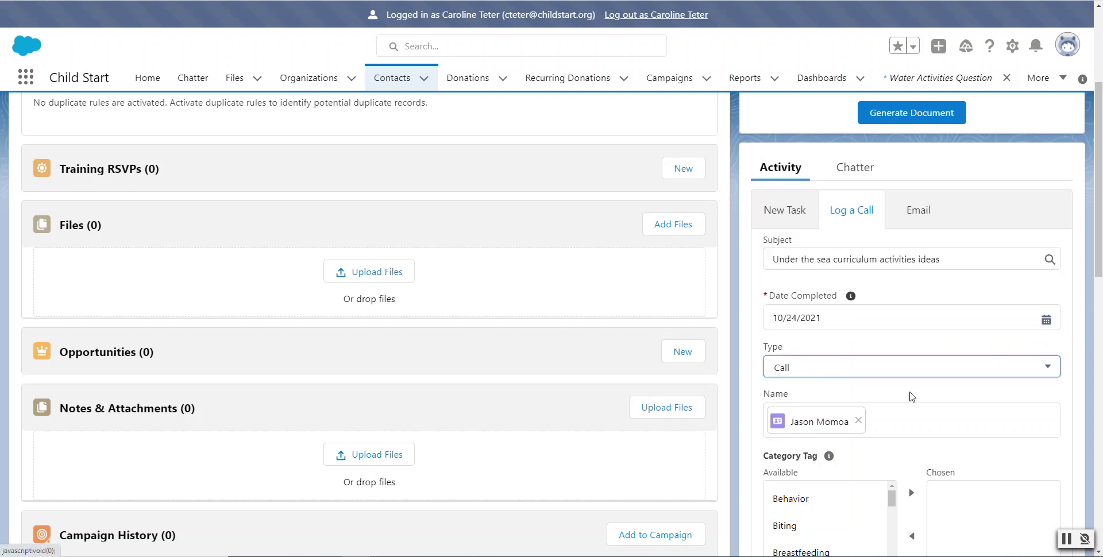
{"action": "left_click", "coordinate": [951, 398]}
Step: Add the category tags Curriculum and Health & Safety to the call's chosen tags
{"action": "scroll", "coordinate": [898, 407], "scroll_direction": "down", "scroll_amount": 3}
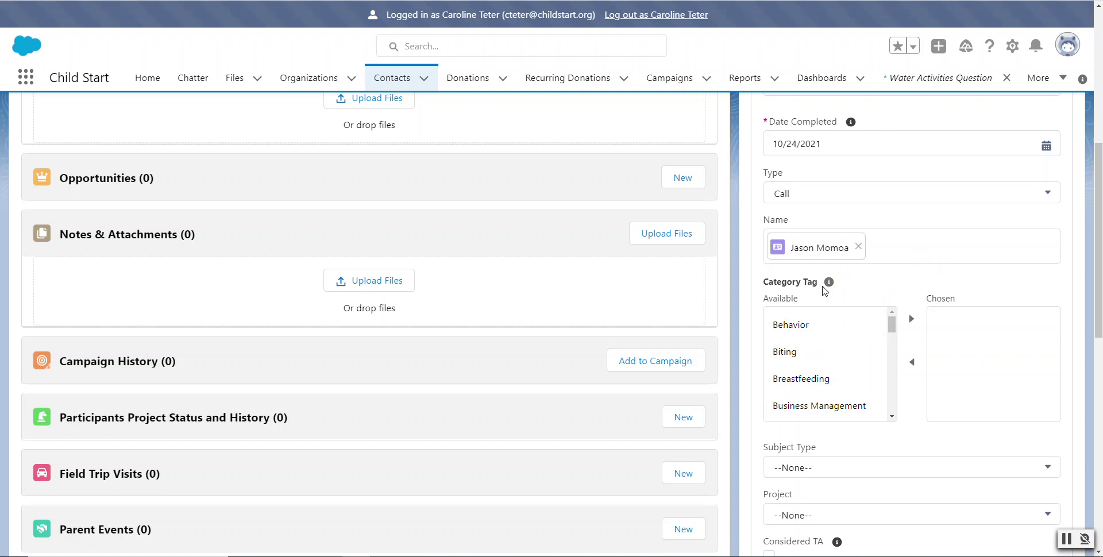
{"action": "mouse_move", "coordinate": [831, 287]}
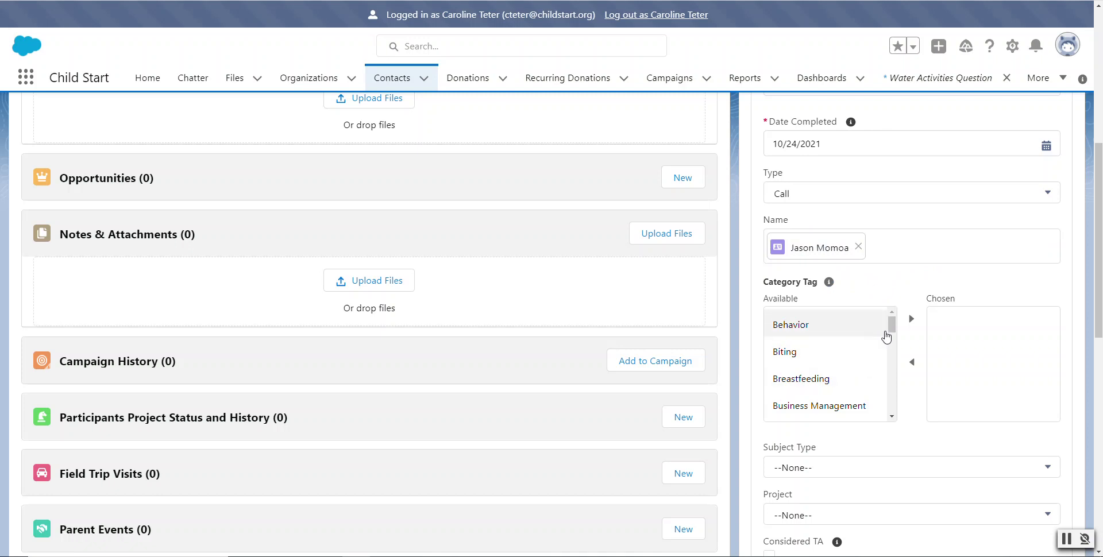
{"action": "mouse_move", "coordinate": [893, 330]}
{"action": "left_mouse_down"}
{"action": "mouse_move", "coordinate": [908, 363]}
{"action": "mouse_move", "coordinate": [906, 409]}
{"action": "mouse_move", "coordinate": [896, 336]}
{"action": "mouse_move", "coordinate": [895, 346]}
{"action": "left_mouse_up"}
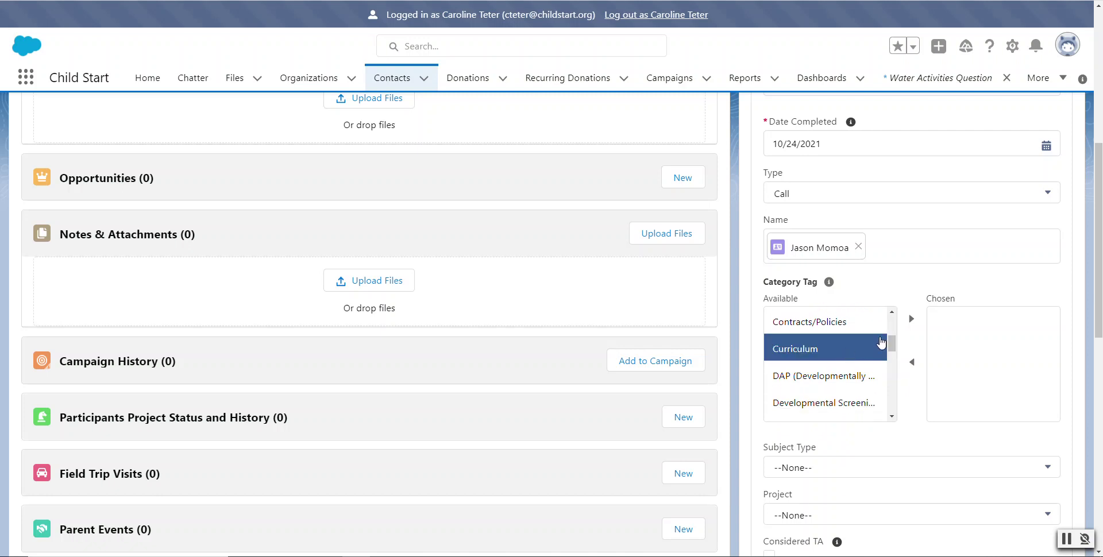
{"action": "left_click", "coordinate": [910, 323]}
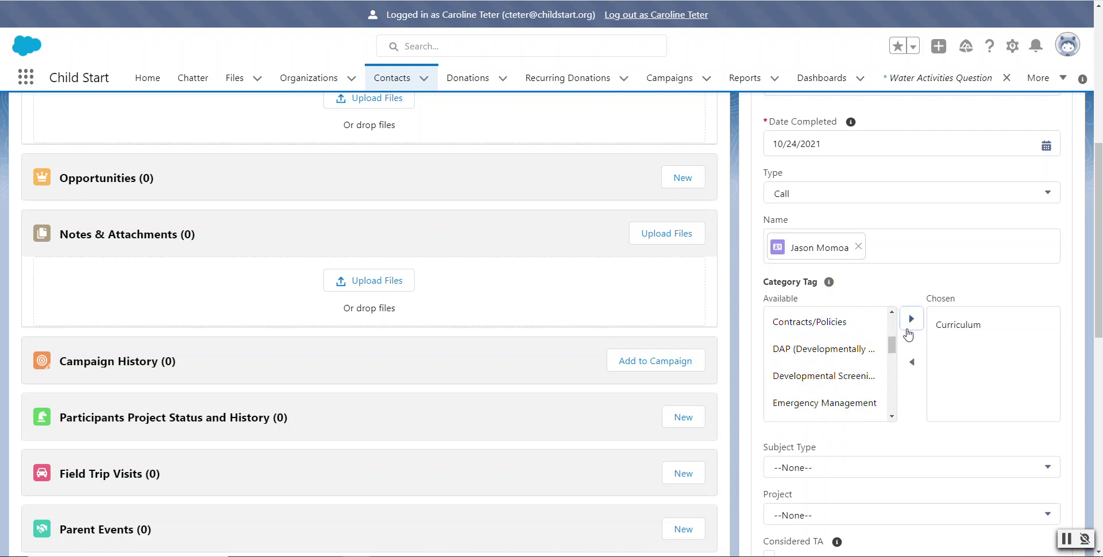
{"action": "mouse_move", "coordinate": [891, 351]}
{"action": "left_mouse_down"}
{"action": "mouse_move", "coordinate": [900, 411]}
{"action": "mouse_move", "coordinate": [897, 330]}
{"action": "mouse_move", "coordinate": [900, 370]}
{"action": "left_mouse_up"}
{"action": "left_click", "coordinate": [867, 368]}
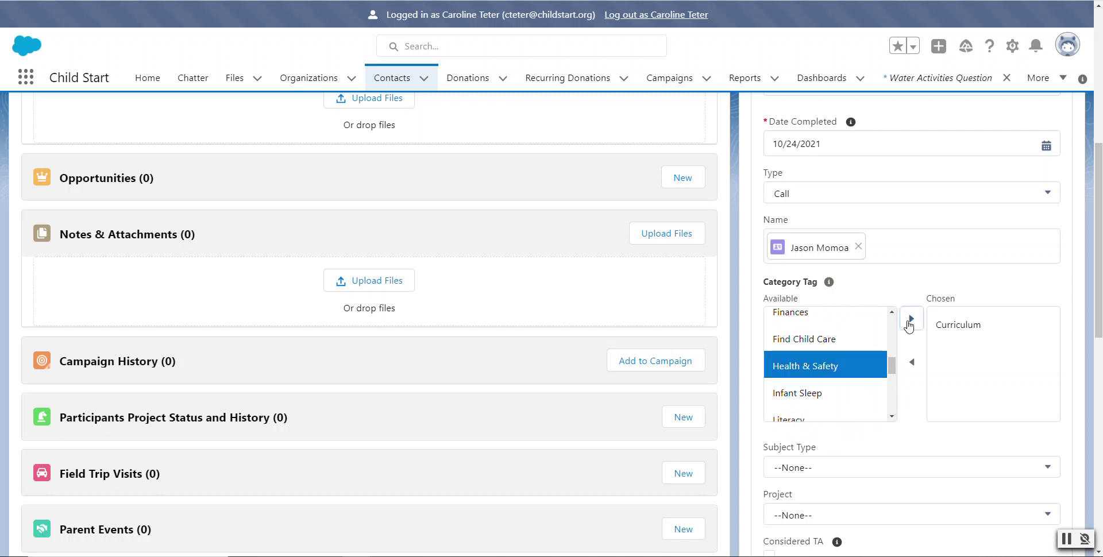
{"action": "left_click", "coordinate": [911, 318]}
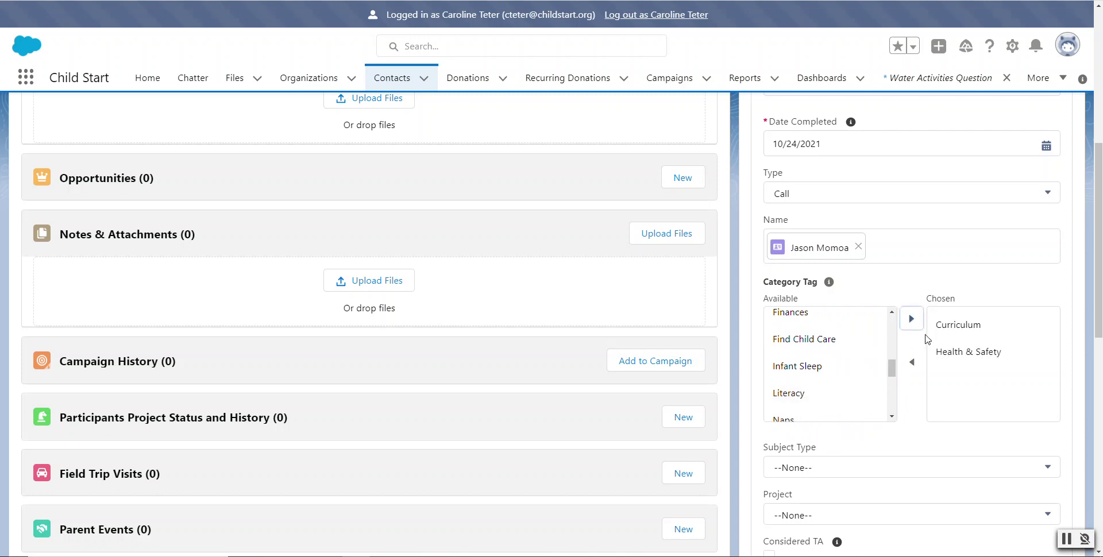
Step: Review the subject type options for the call and choose Provider Contact
{"action": "scroll", "coordinate": [842, 379], "scroll_direction": "up", "scroll_amount": 5}
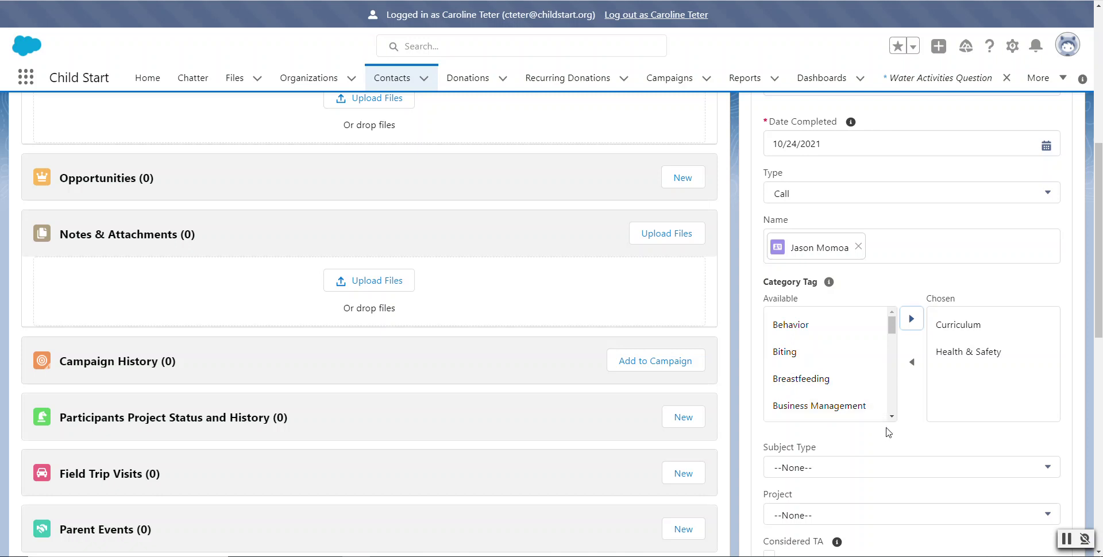
{"action": "scroll", "coordinate": [887, 435], "scroll_direction": "down", "scroll_amount": 1}
{"action": "scroll", "coordinate": [887, 435], "scroll_direction": "down", "scroll_amount": 3}
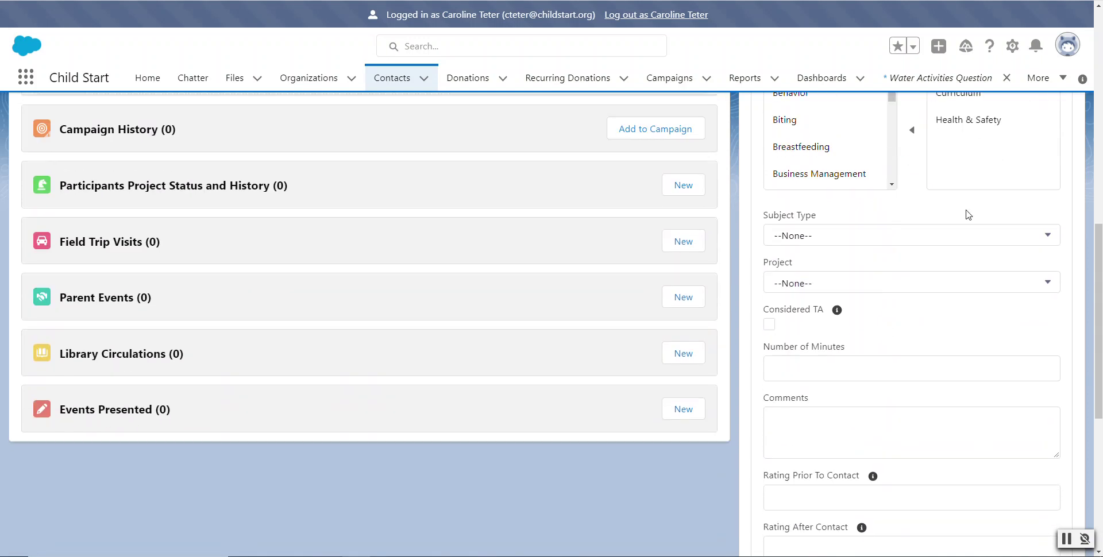
{"action": "scroll", "coordinate": [963, 230], "scroll_direction": "up", "scroll_amount": 4}
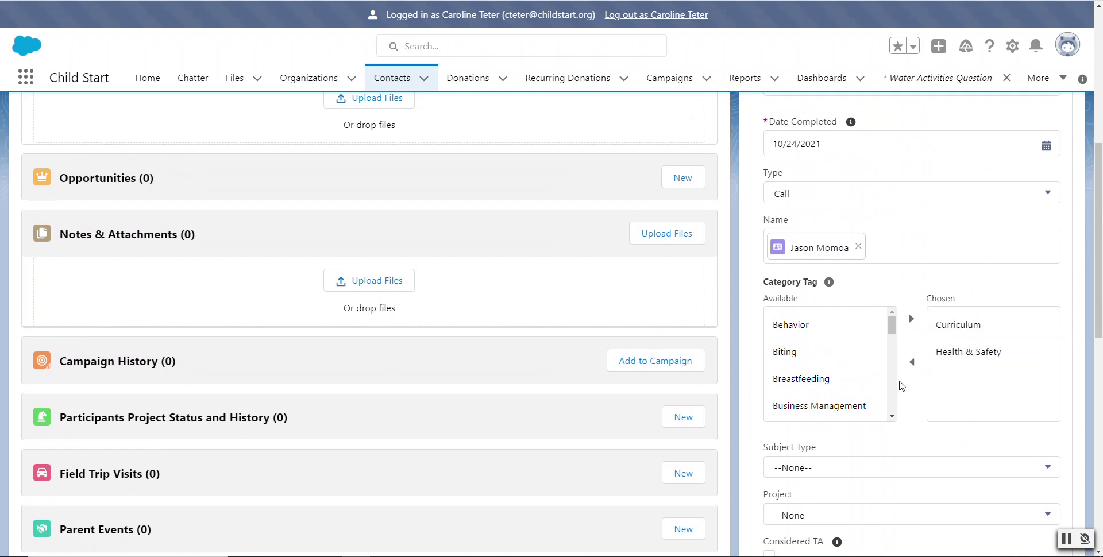
{"action": "scroll", "coordinate": [898, 395], "scroll_direction": "down", "scroll_amount": 3}
{"action": "scroll", "coordinate": [916, 402], "scroll_direction": "down", "scroll_amount": 3}
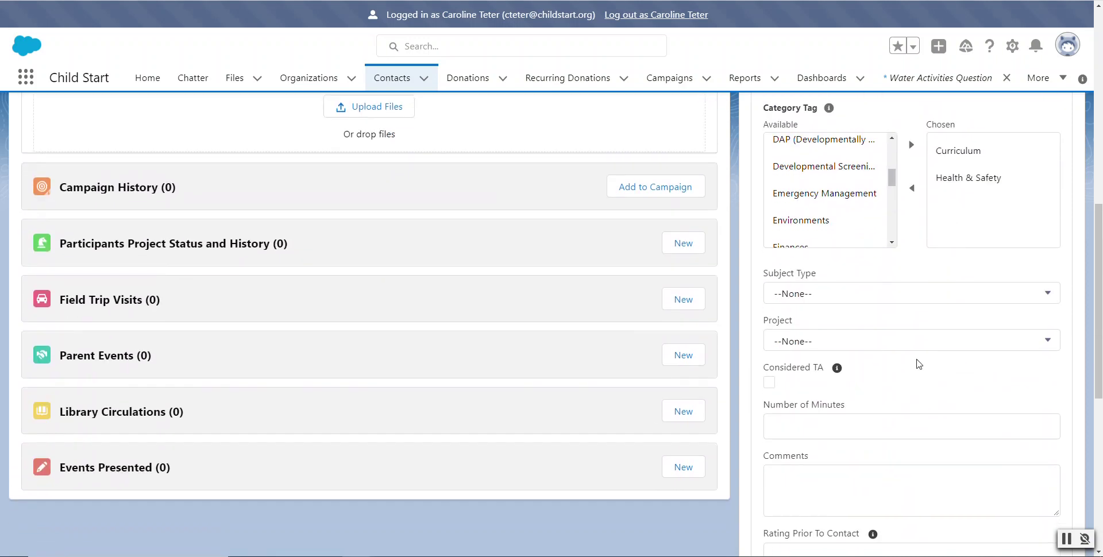
{"action": "left_click", "coordinate": [942, 294]}
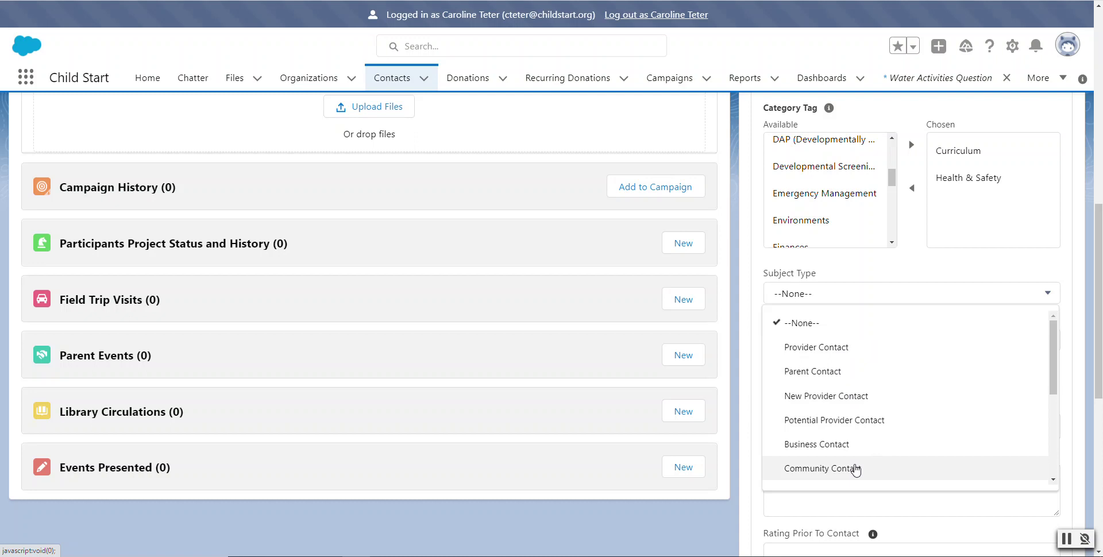
{"action": "left_click_drag", "start_coordinate": [1053, 385], "coordinate": [1037, 469]}
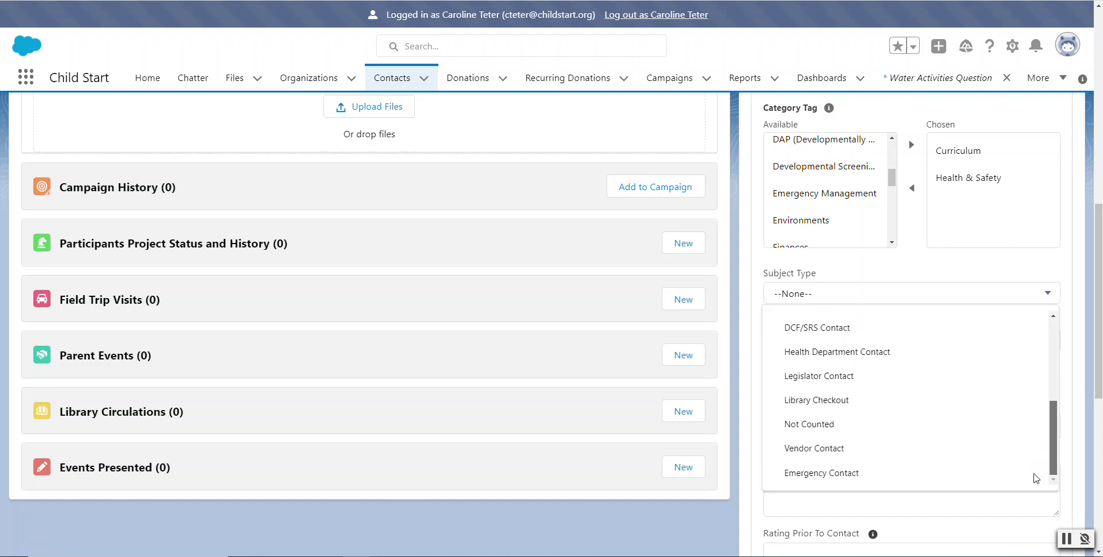
{"action": "scroll", "coordinate": [1037, 469], "scroll_direction": "up", "scroll_amount": 4}
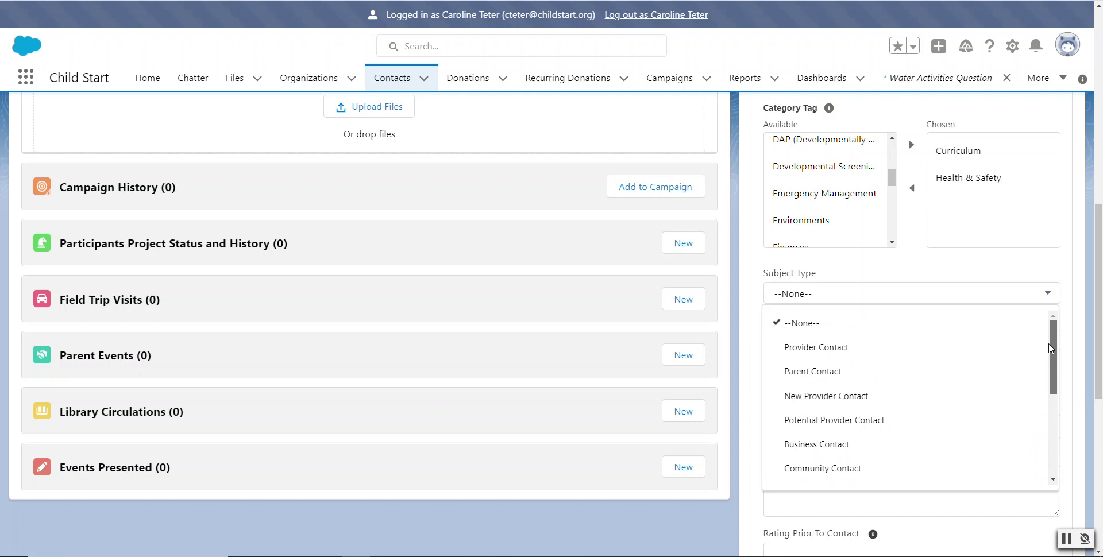
{"action": "left_click", "coordinate": [920, 349]}
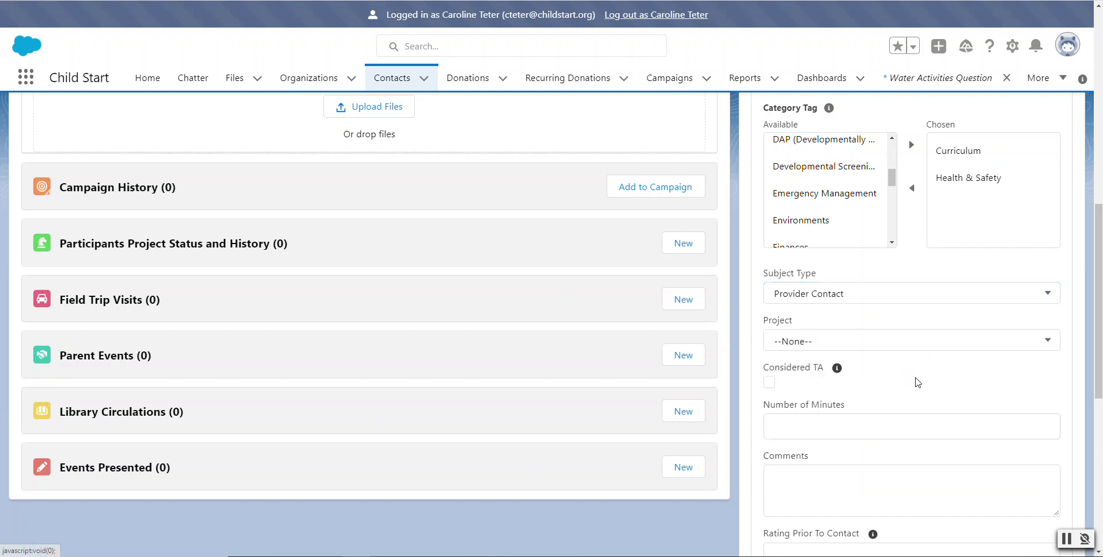
Step: Keep the call's project as None and mark the call as Considered TA
{"action": "left_click", "coordinate": [925, 343]}
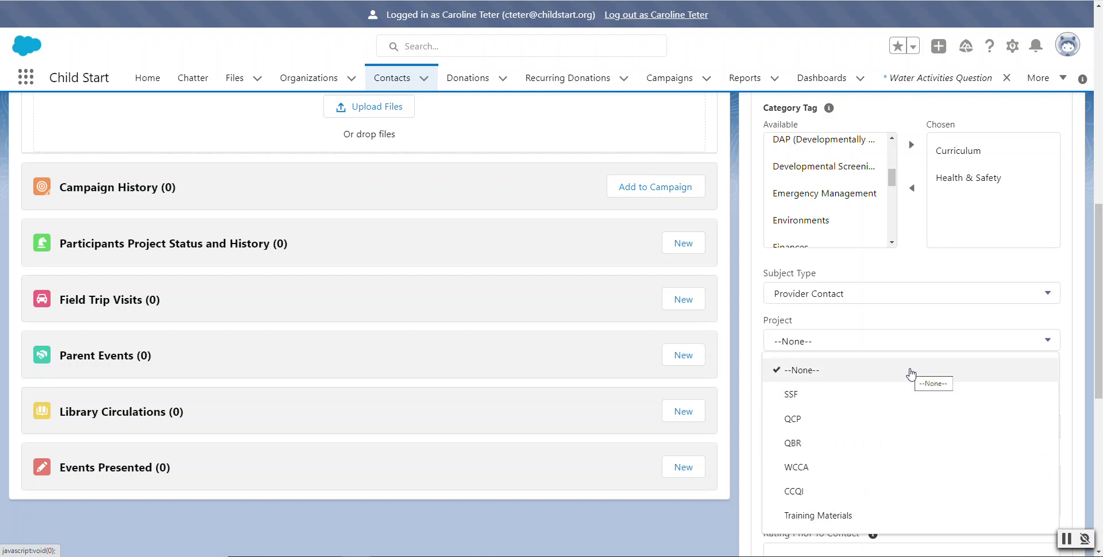
{"action": "left_click", "coordinate": [911, 374]}
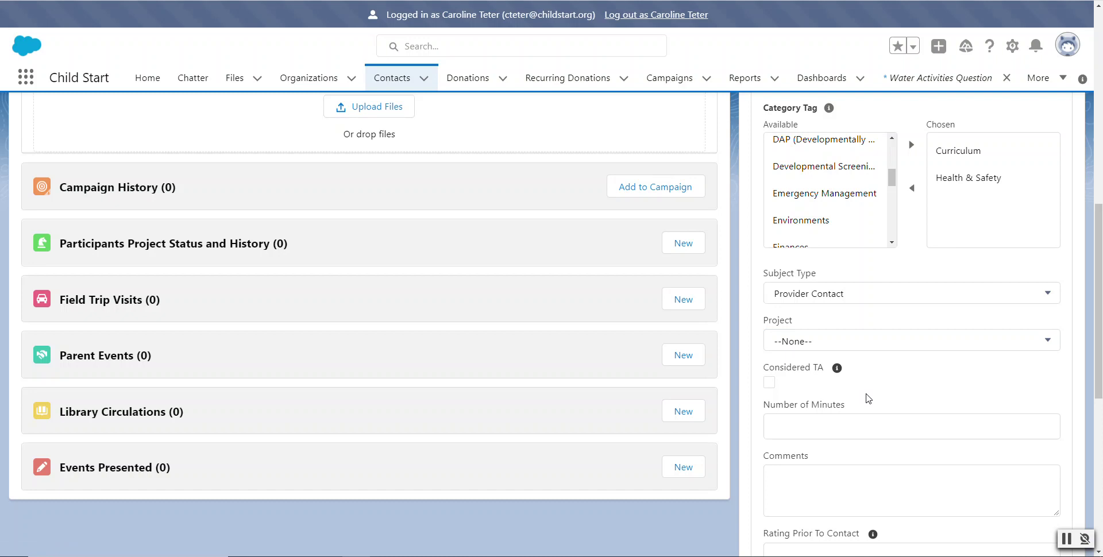
{"action": "mouse_move", "coordinate": [837, 369]}
{"action": "left_click", "coordinate": [772, 385]}
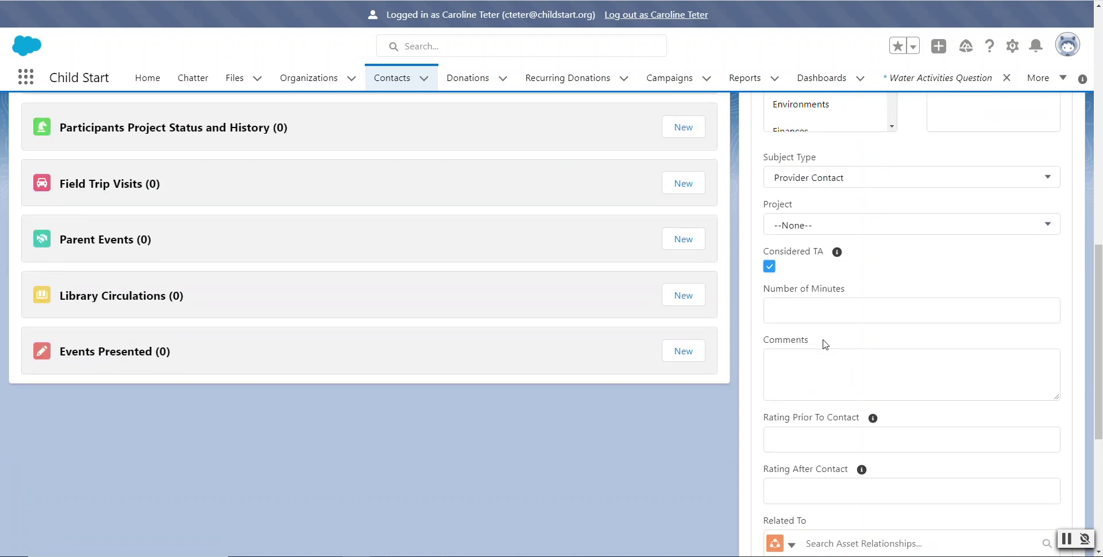
Step: Set the call's number of minutes to 70 and make the comments ready for entry
{"action": "left_click", "coordinate": [829, 309]}
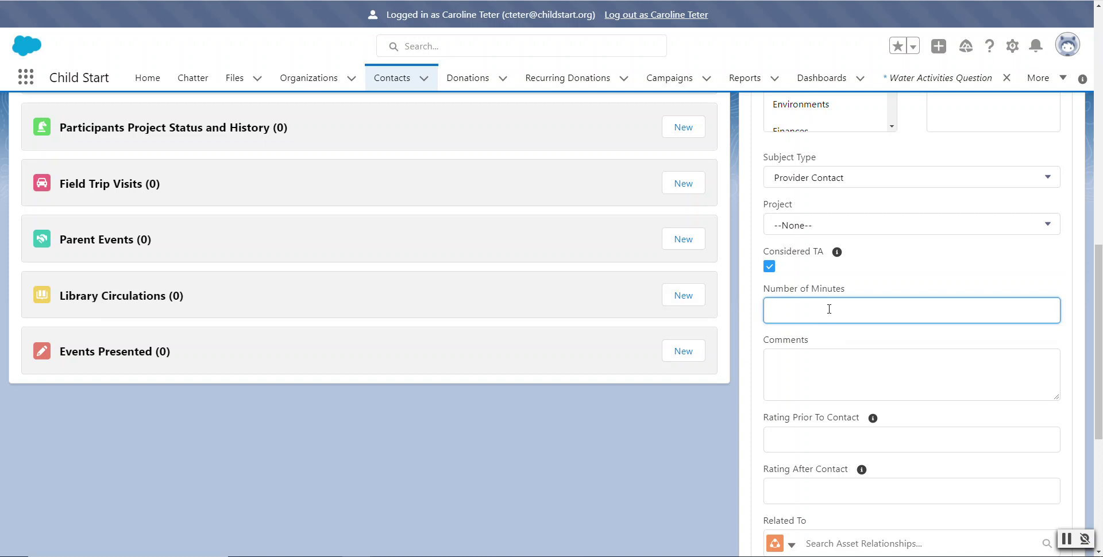
{"action": "type", "text": "70"}
{"action": "left_click", "coordinate": [818, 375]}
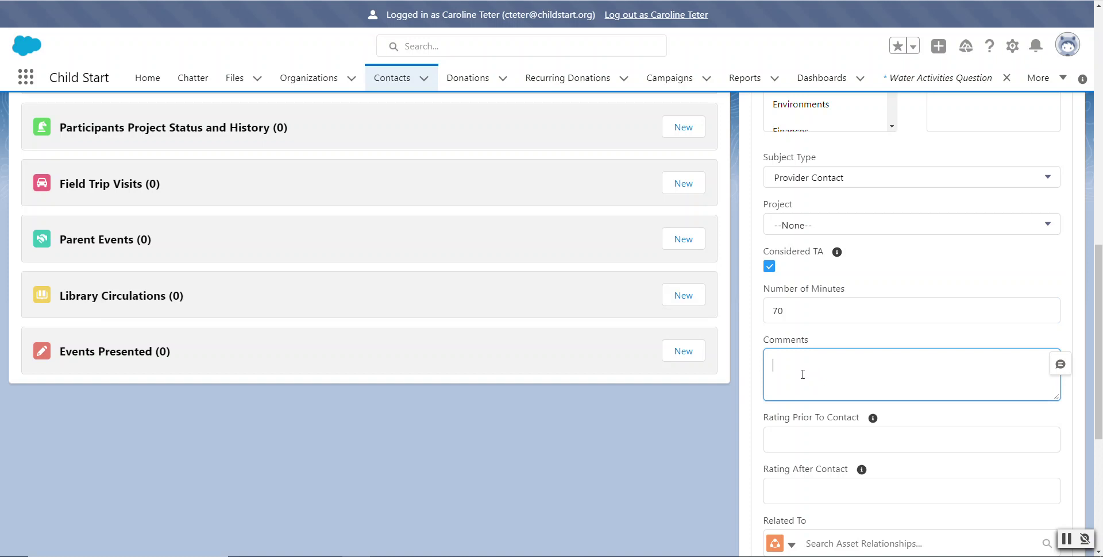
Step: Review the call form's entries from the subject down to the rating fields and the activity history
{"action": "scroll", "coordinate": [808, 339], "scroll_direction": "down", "scroll_amount": 1}
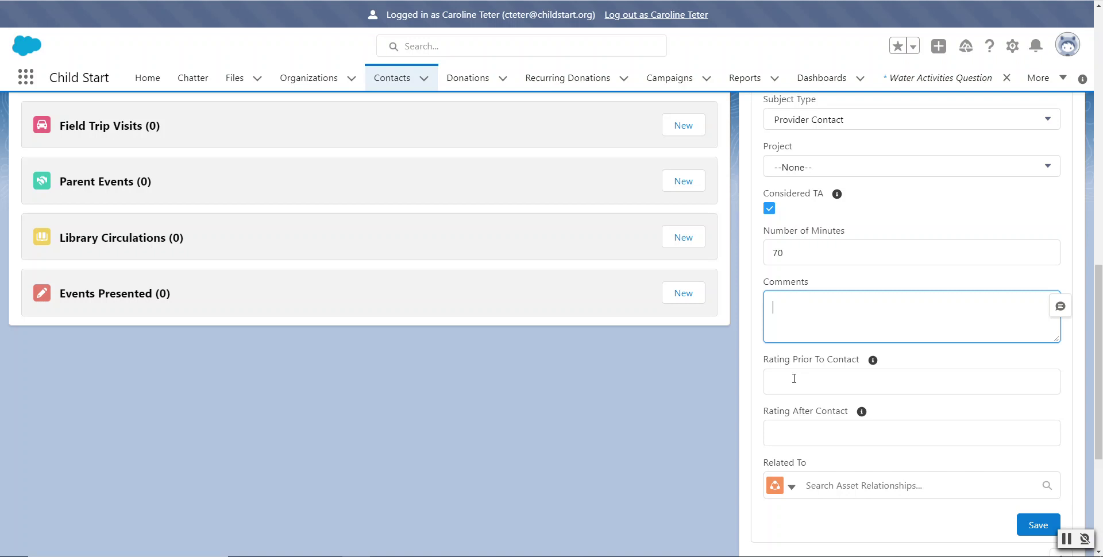
{"action": "mouse_move", "coordinate": [871, 368]}
{"action": "scroll", "coordinate": [819, 431], "scroll_direction": "up", "scroll_amount": 7}
{"action": "scroll", "coordinate": [853, 436], "scroll_direction": "up", "scroll_amount": 5}
{"action": "scroll", "coordinate": [919, 384], "scroll_direction": "up", "scroll_amount": 3}
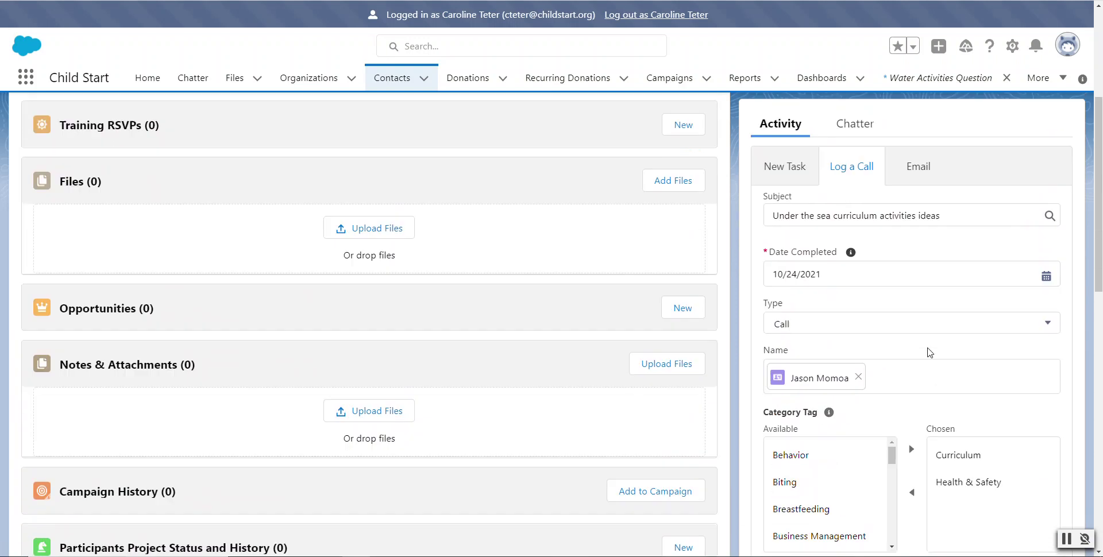
{"action": "scroll", "coordinate": [925, 368], "scroll_direction": "down", "scroll_amount": 6}
{"action": "scroll", "coordinate": [861, 397], "scroll_direction": "down", "scroll_amount": 2}
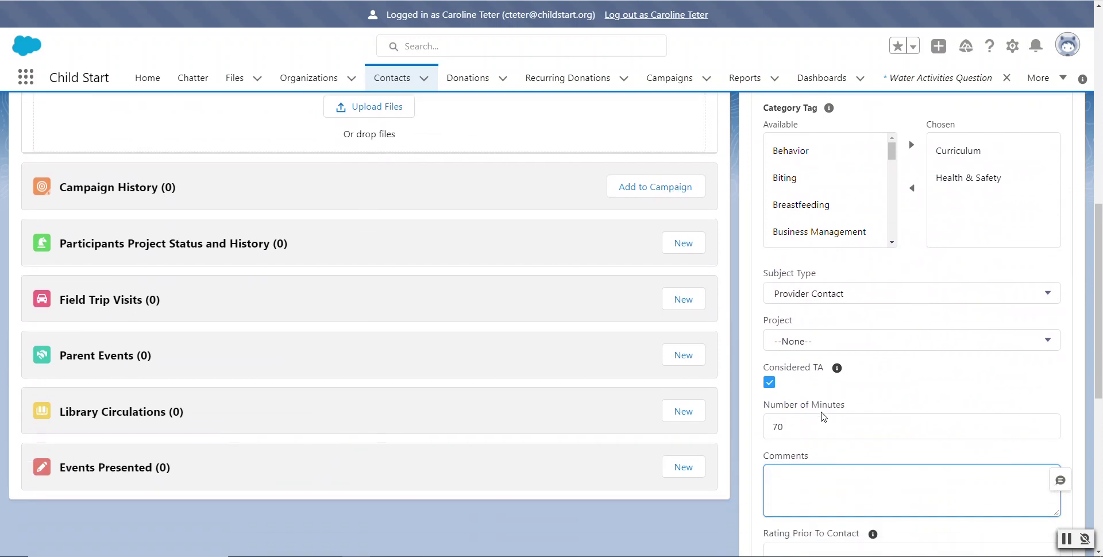
{"action": "scroll", "coordinate": [796, 396], "scroll_direction": "down", "scroll_amount": 7}
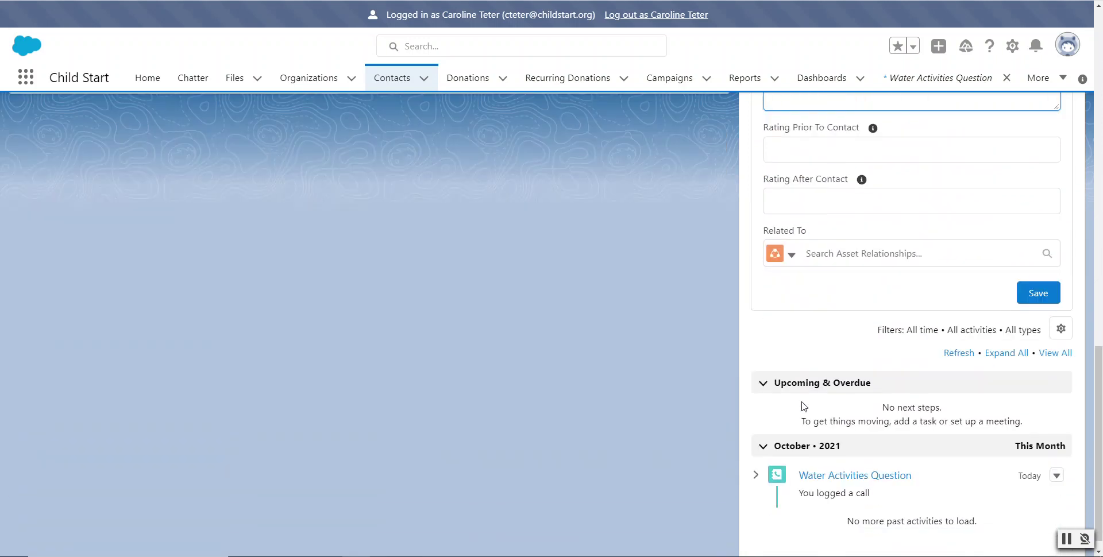
{"action": "scroll", "coordinate": [802, 407], "scroll_direction": "up", "scroll_amount": 3}
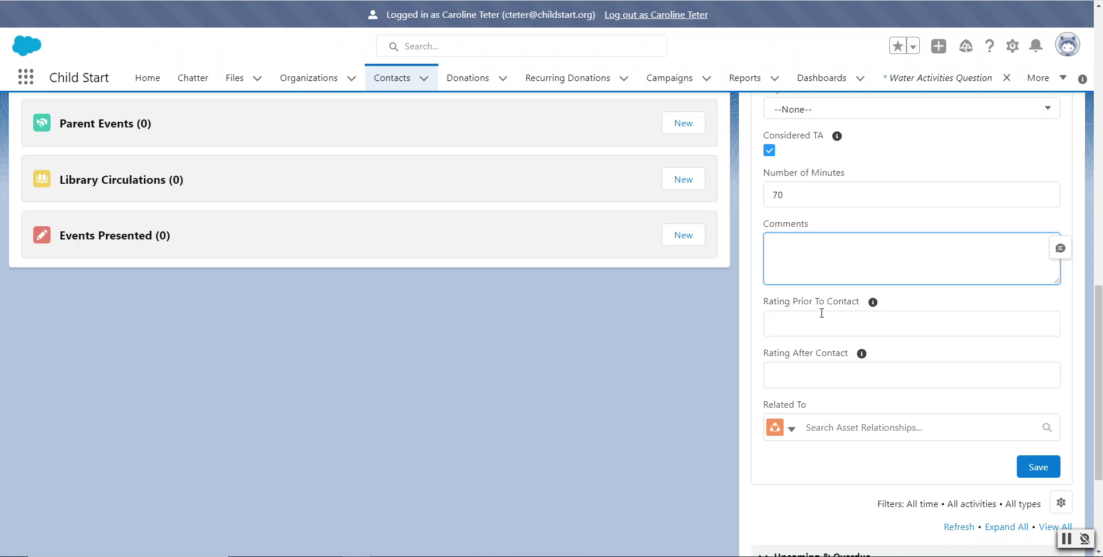
Step: Examine the Rating Prior To Contact and Rating After Contact fields and the guidance for using them
{"action": "left_click_drag", "start_coordinate": [774, 303], "coordinate": [861, 301]}
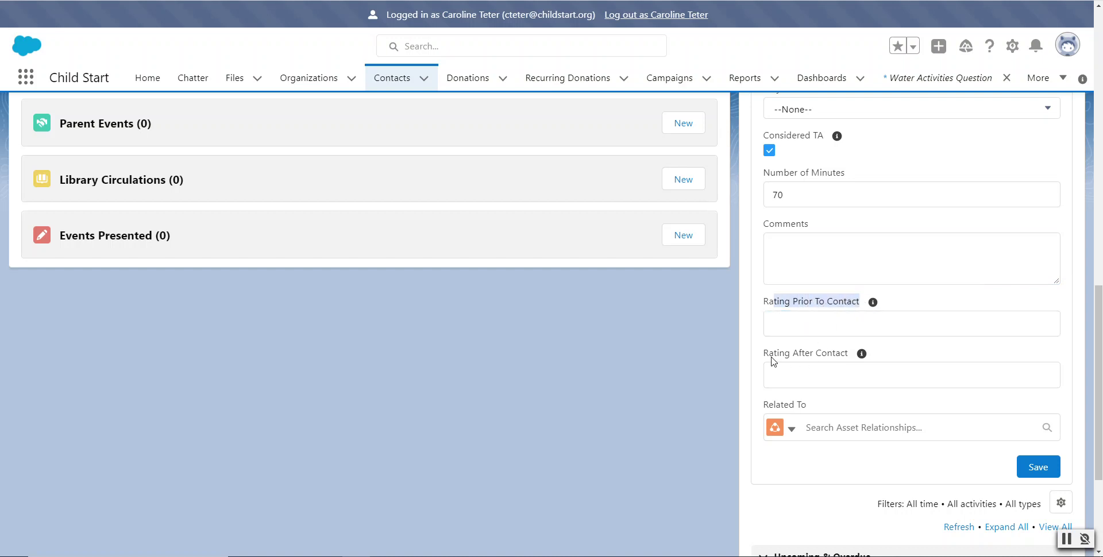
{"action": "left_click_drag", "start_coordinate": [769, 353], "coordinate": [850, 350]}
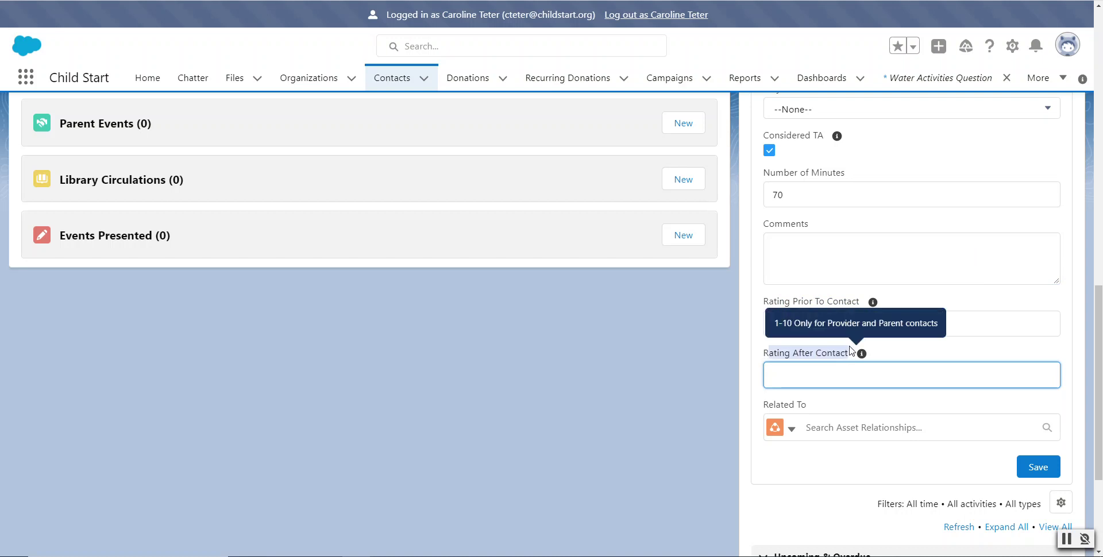
{"action": "left_click", "coordinate": [925, 349]}
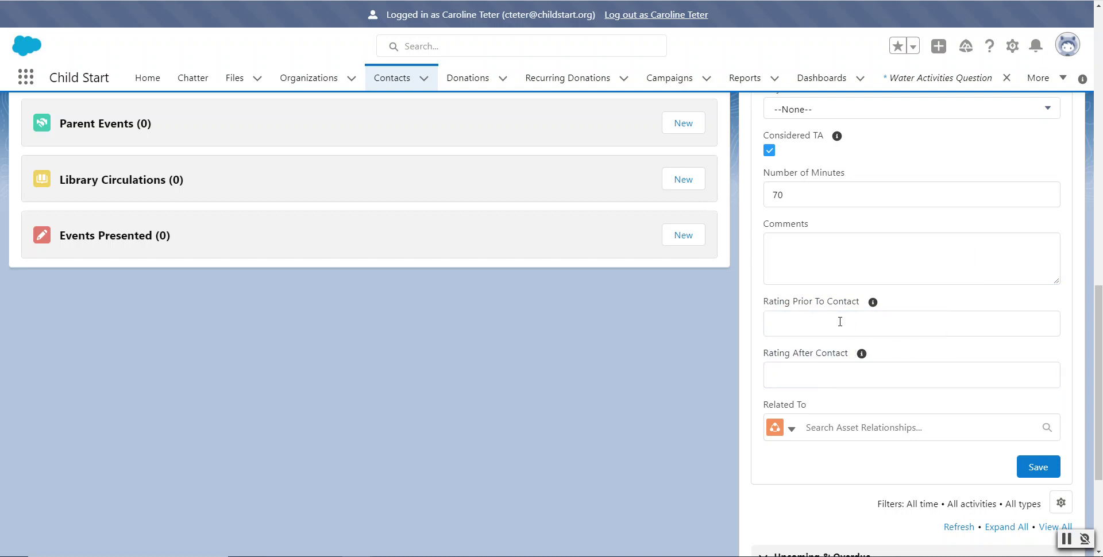
{"action": "left_click", "coordinate": [802, 327]}
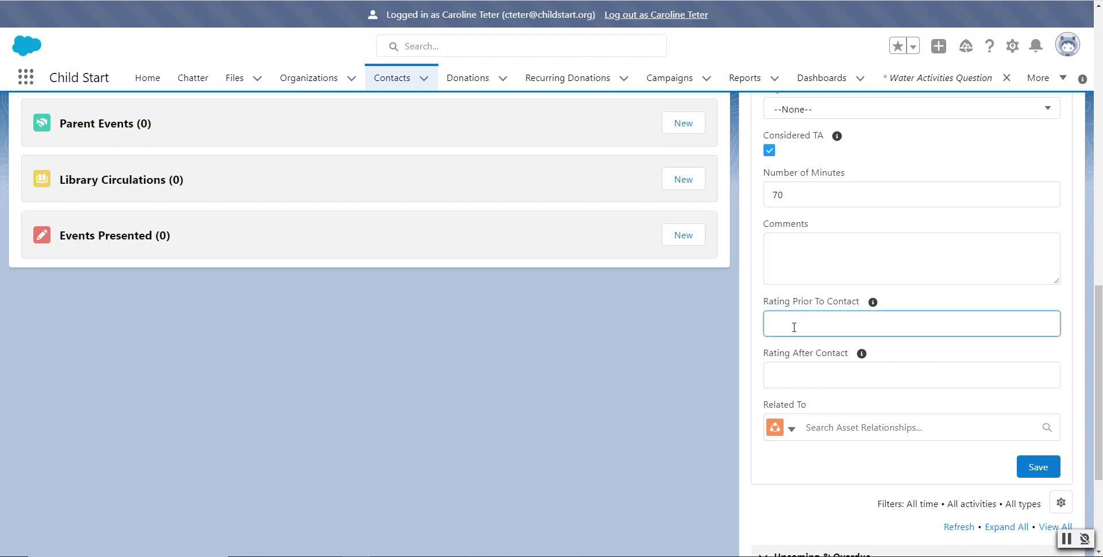
{"action": "left_click", "coordinate": [815, 372]}
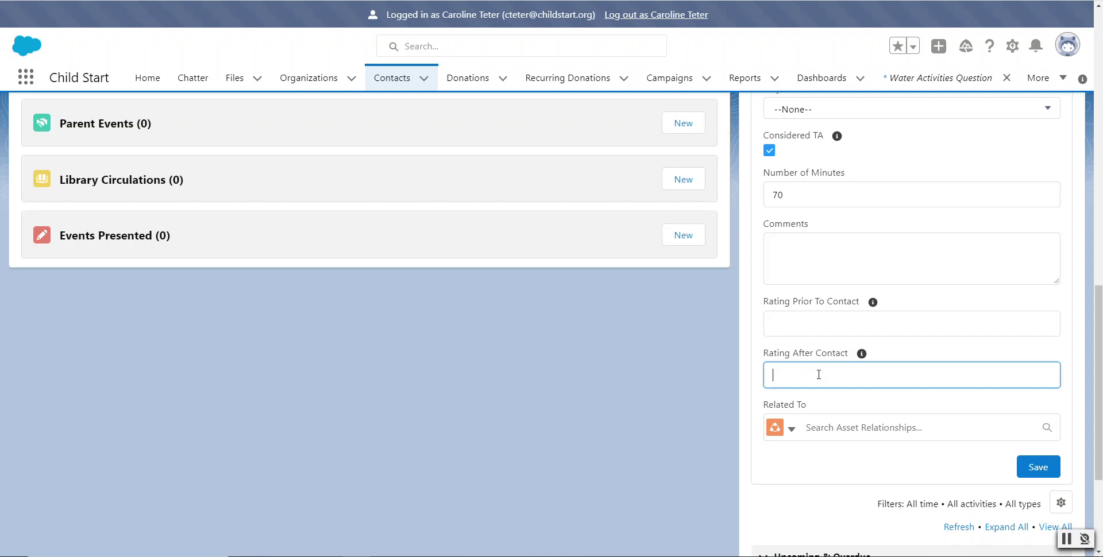
{"action": "left_click", "coordinate": [796, 323]}
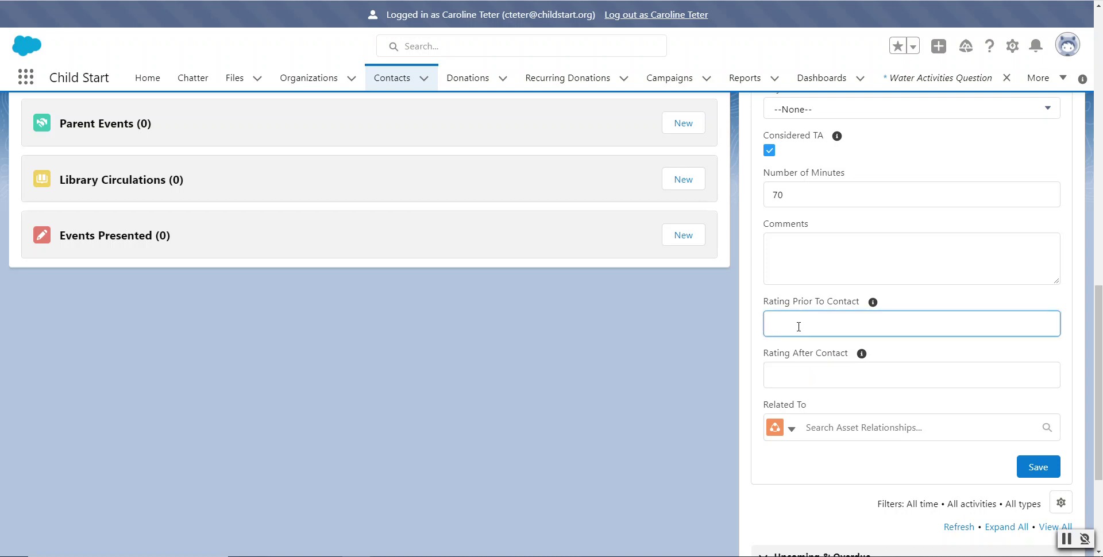
{"action": "left_click", "coordinate": [806, 381]}
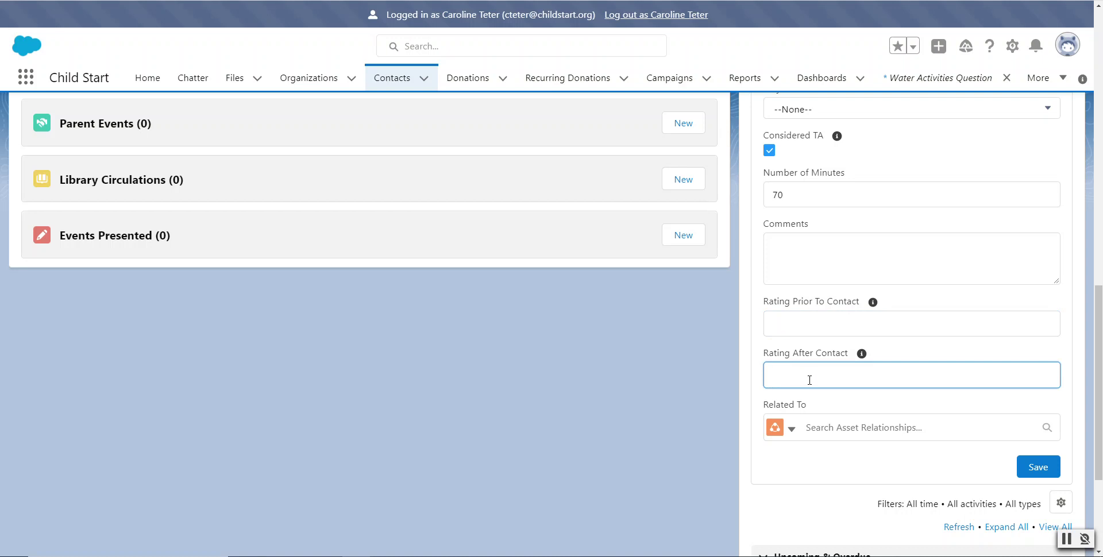
{"action": "left_click", "coordinate": [811, 331]}
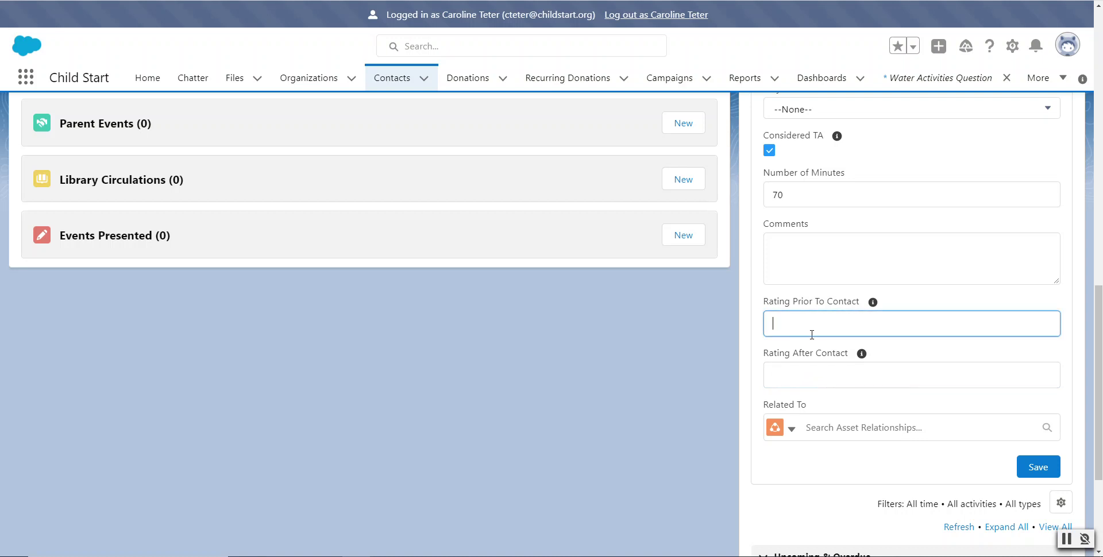
{"action": "left_click", "coordinate": [806, 379]}
Step: Recheck the call's entries and try to save the call with both contact ratings left blank
{"action": "scroll", "coordinate": [941, 332], "scroll_direction": "up", "scroll_amount": 10}
{"action": "scroll", "coordinate": [941, 332], "scroll_direction": "up", "scroll_amount": 5}
{"action": "scroll", "coordinate": [941, 333], "scroll_direction": "down", "scroll_amount": 15}
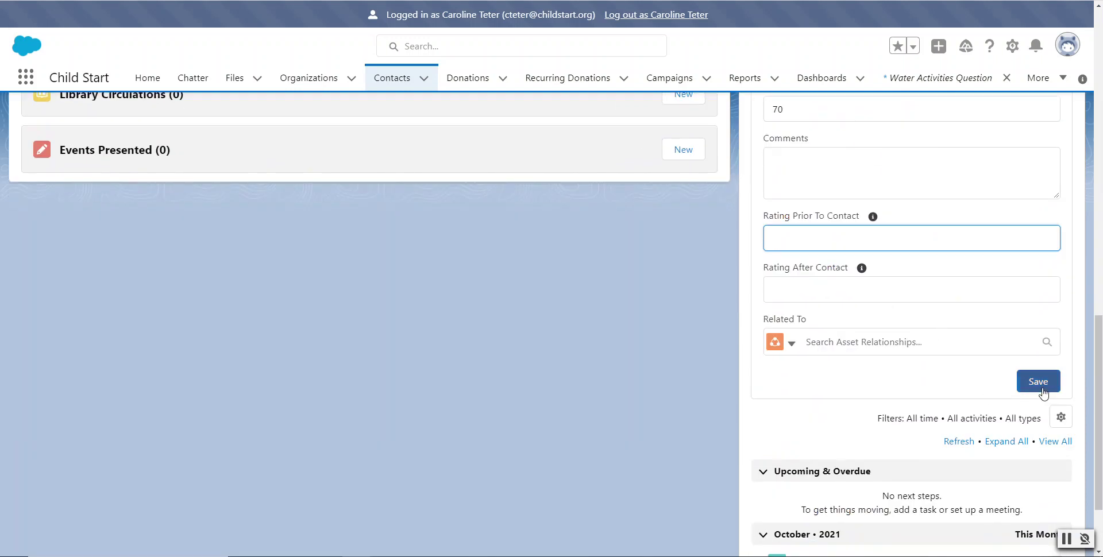
{"action": "scroll", "coordinate": [738, 399], "scroll_direction": "up", "scroll_amount": 15}
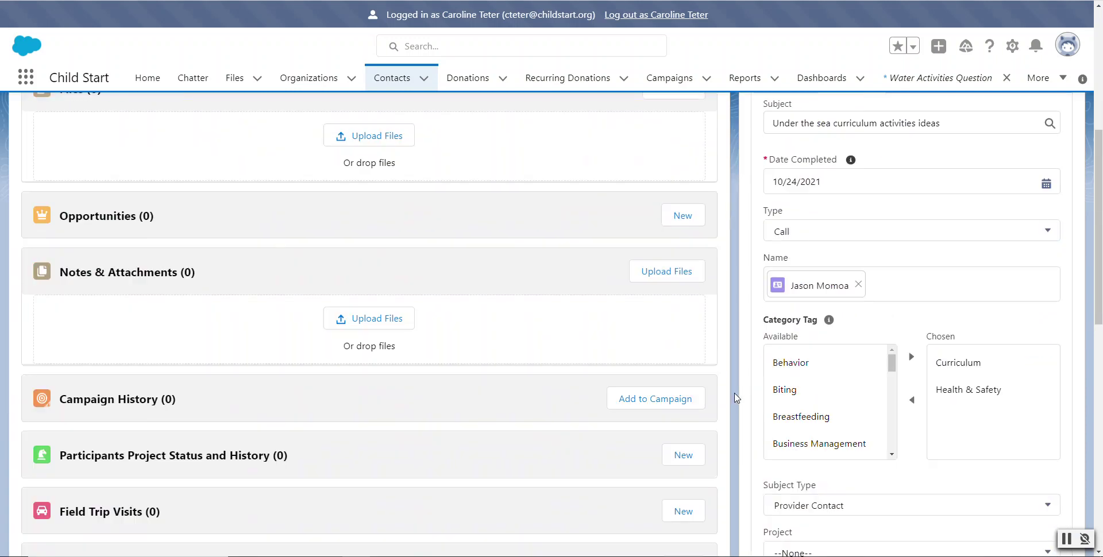
{"action": "scroll", "coordinate": [716, 291], "scroll_direction": "up", "scroll_amount": 3}
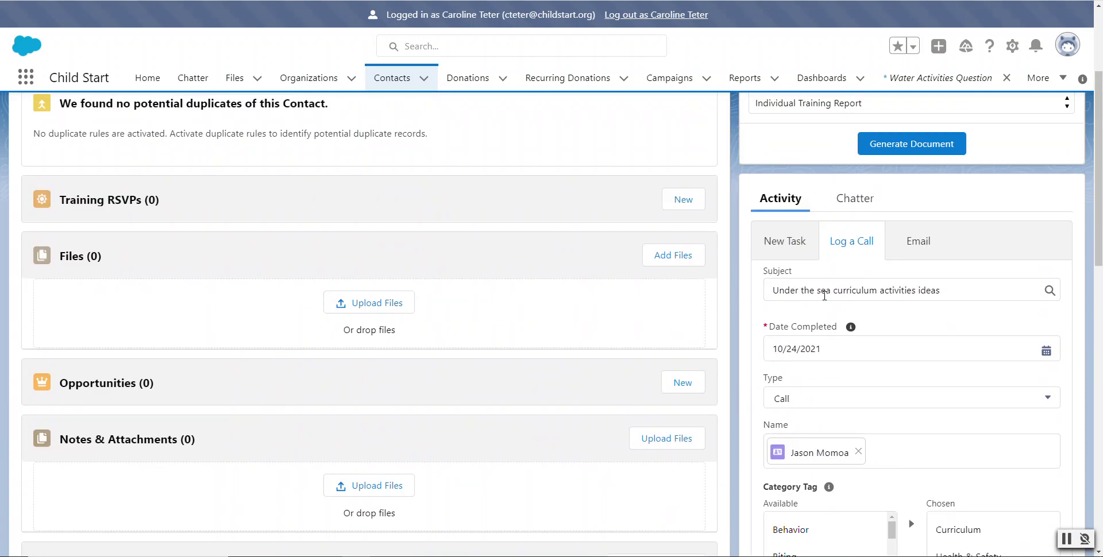
{"action": "scroll", "coordinate": [850, 315], "scroll_direction": "down", "scroll_amount": 9}
{"action": "scroll", "coordinate": [884, 314], "scroll_direction": "down", "scroll_amount": 5}
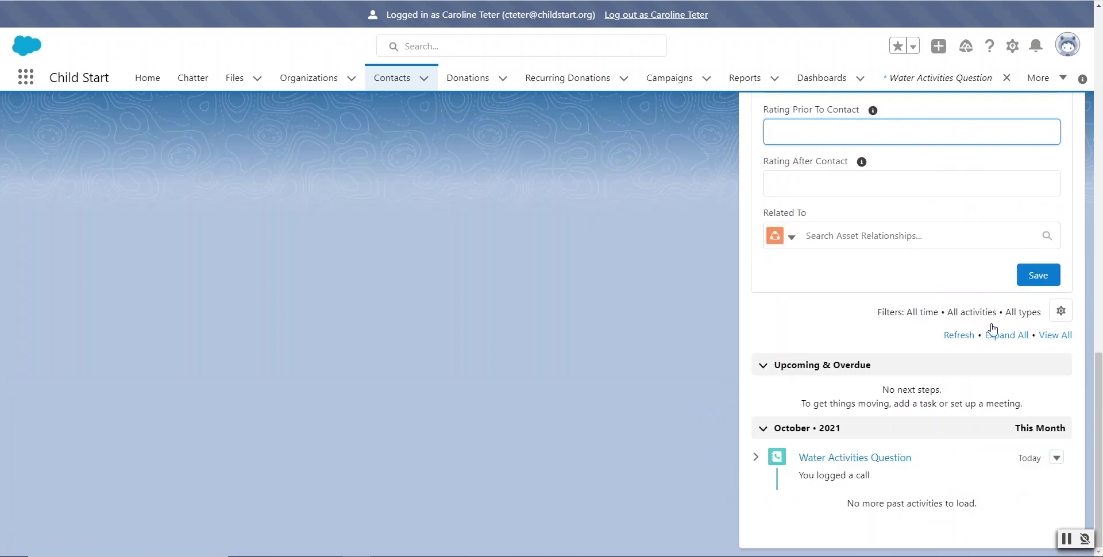
{"action": "left_click", "coordinate": [1020, 284]}
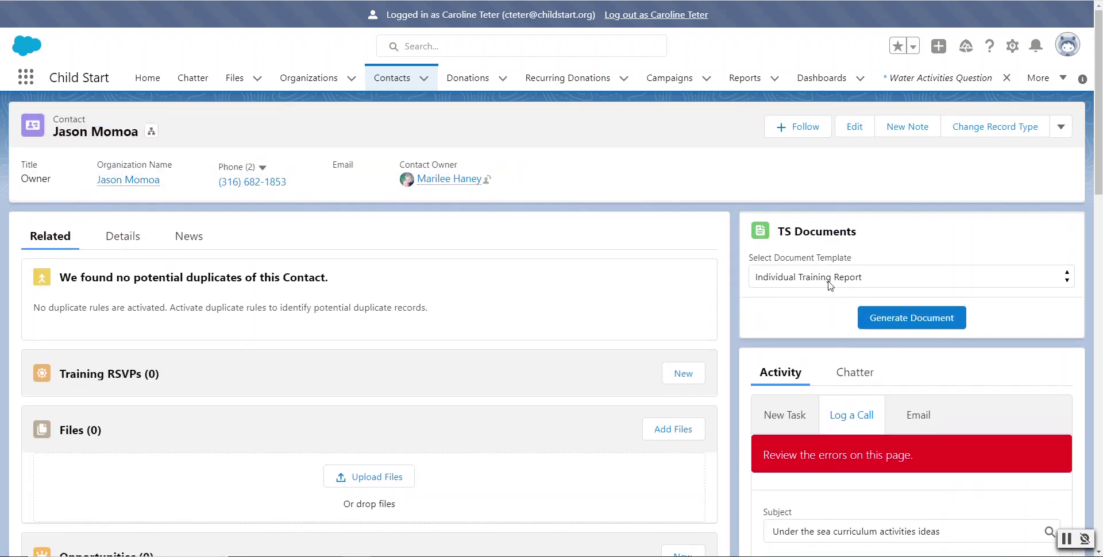
Step: Set the rating prior to contact to 2 and the rating after contact to 8, and save the call
{"action": "scroll", "coordinate": [882, 415], "scroll_direction": "down", "scroll_amount": 4}
{"action": "scroll", "coordinate": [885, 436], "scroll_direction": "down", "scroll_amount": 10}
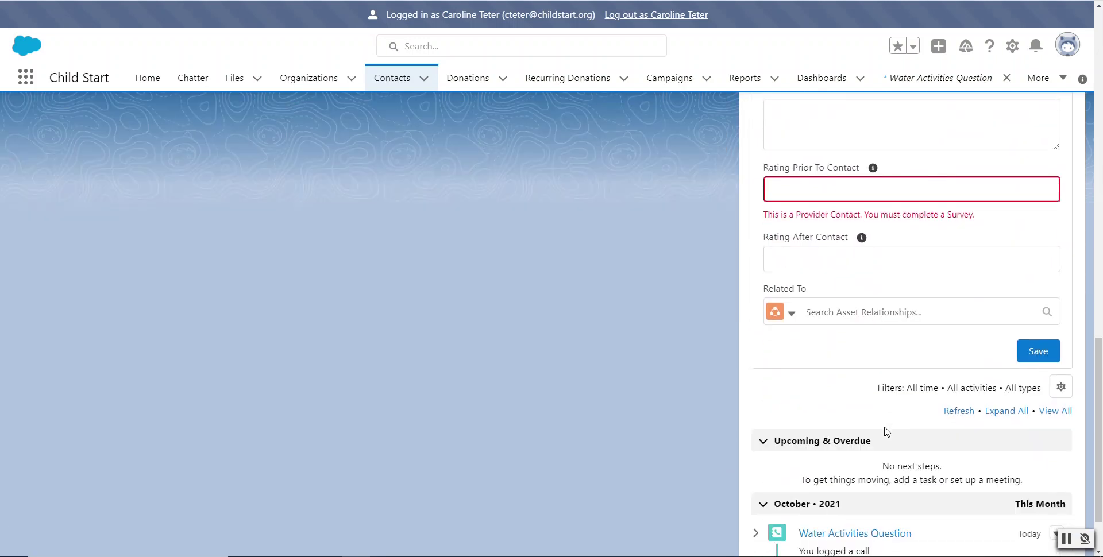
{"action": "left_click", "coordinate": [851, 197]}
{"action": "type", "text": "2"}
{"action": "left_click", "coordinate": [827, 253]}
{"action": "type", "text": "8"}
{"action": "left_click", "coordinate": [1022, 353]}
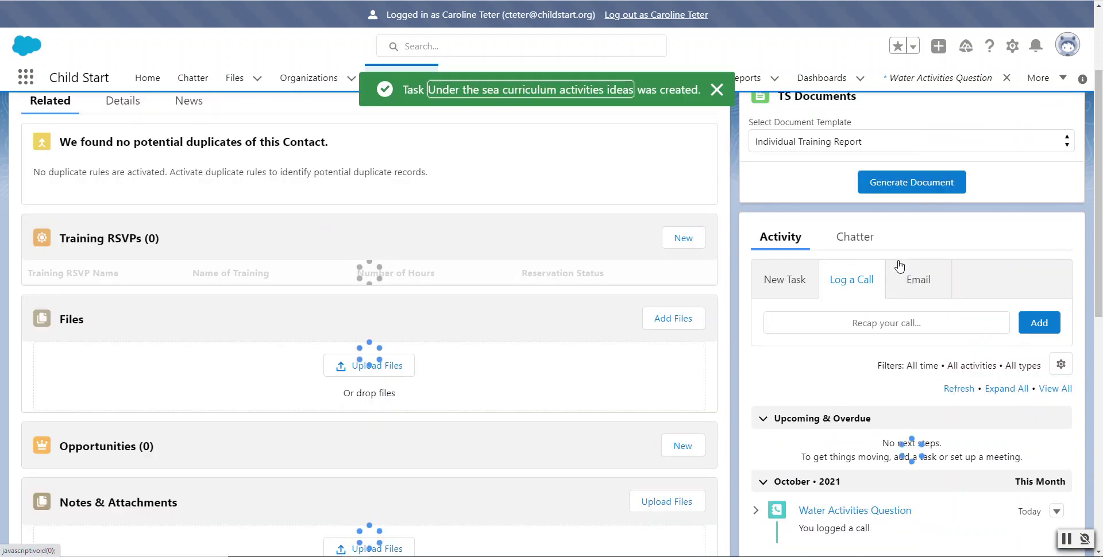
Step: Open the logged call "Under the sea curriculum activities ideas" to check its saved details, and return to the contact record
{"action": "scroll", "coordinate": [779, 395], "scroll_direction": "down", "scroll_amount": 3}
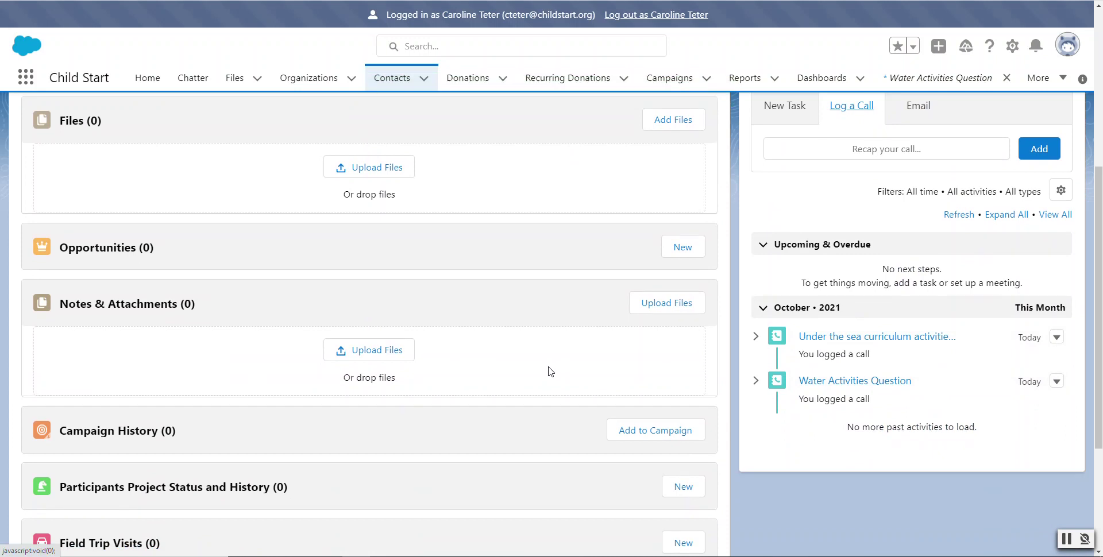
{"action": "scroll", "coordinate": [845, 511], "scroll_direction": "down", "scroll_amount": 1}
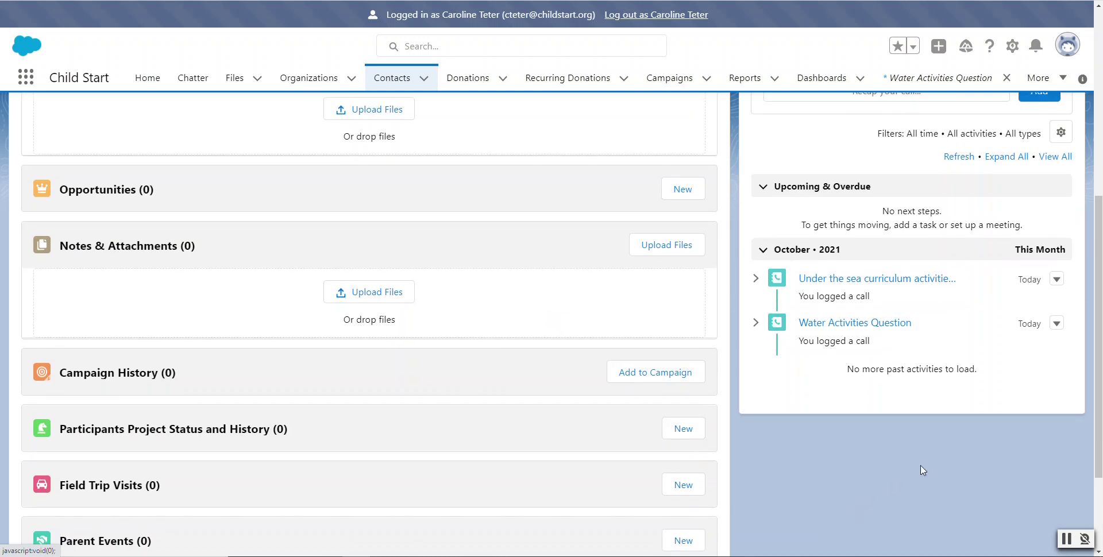
{"action": "left_click", "coordinate": [902, 282]}
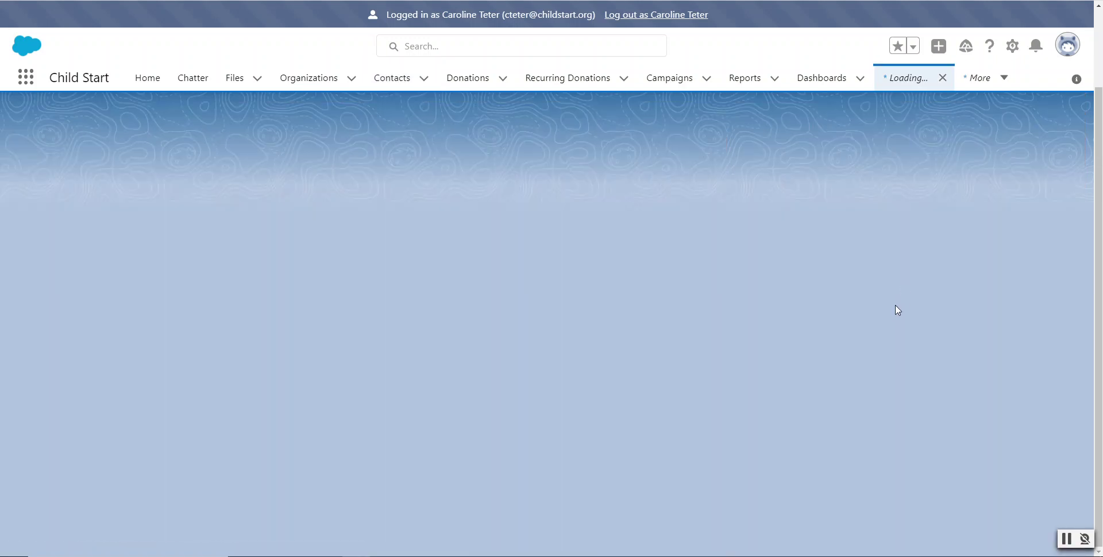
{"action": "scroll", "coordinate": [621, 489], "scroll_direction": "down", "scroll_amount": 4}
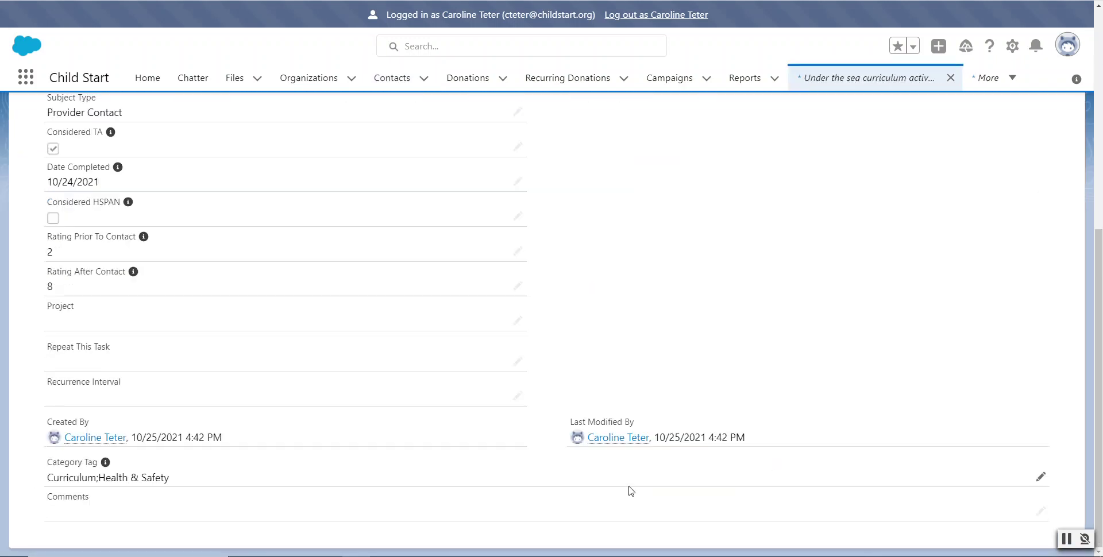
{"action": "scroll", "coordinate": [348, 386], "scroll_direction": "up", "scroll_amount": 2}
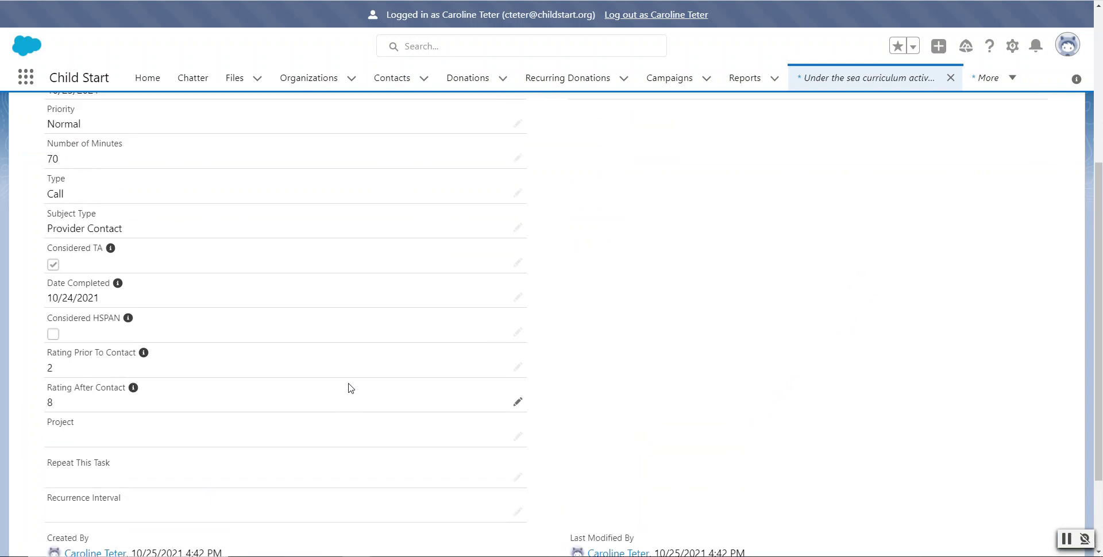
{"action": "scroll", "coordinate": [348, 388], "scroll_direction": "up", "scroll_amount": 1}
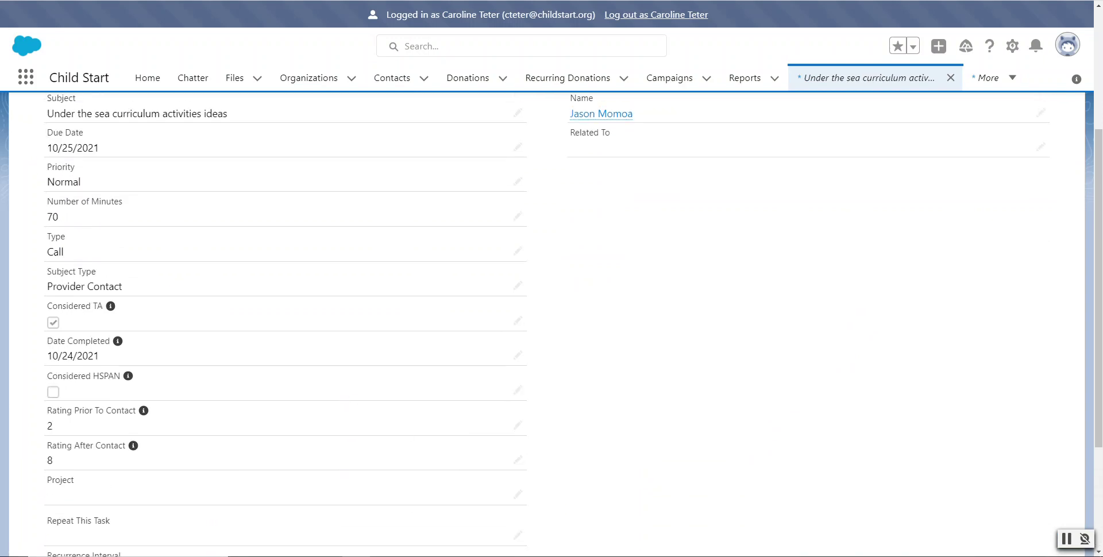
{"action": "key", "text": "alt+Left"}
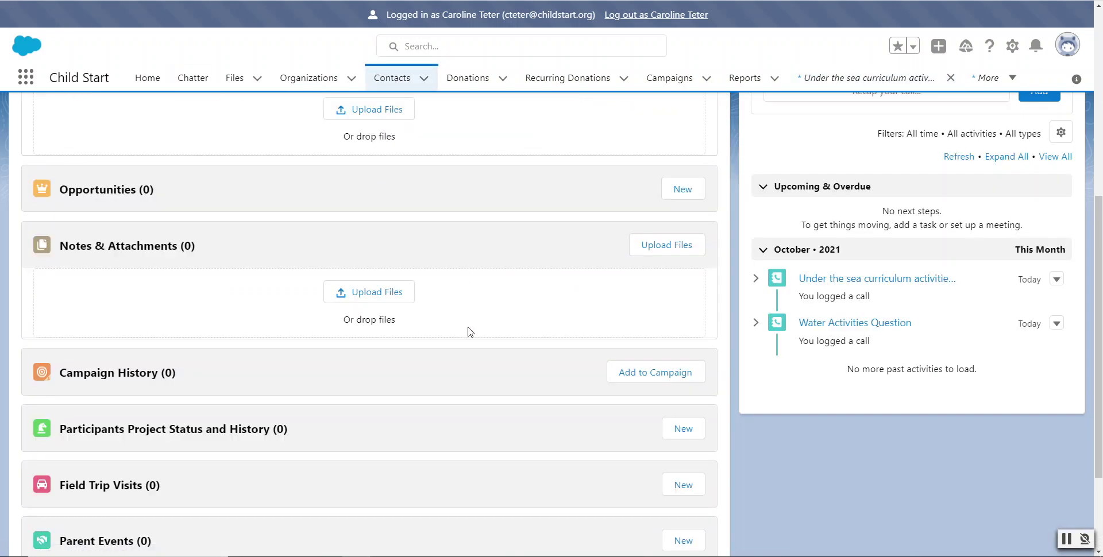